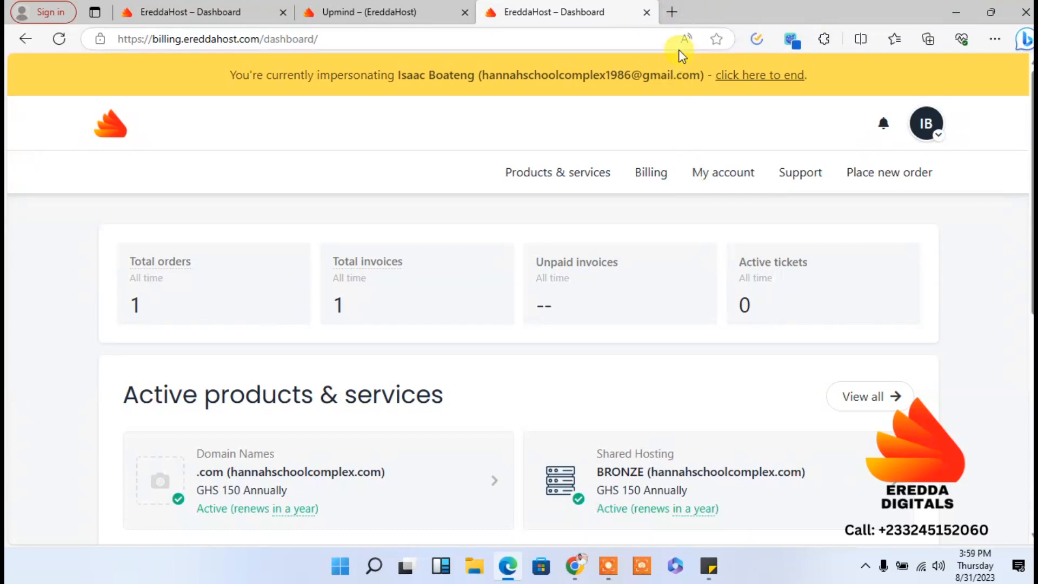
Step: Open the eredda.com website in a new browser tab
click(672, 10)
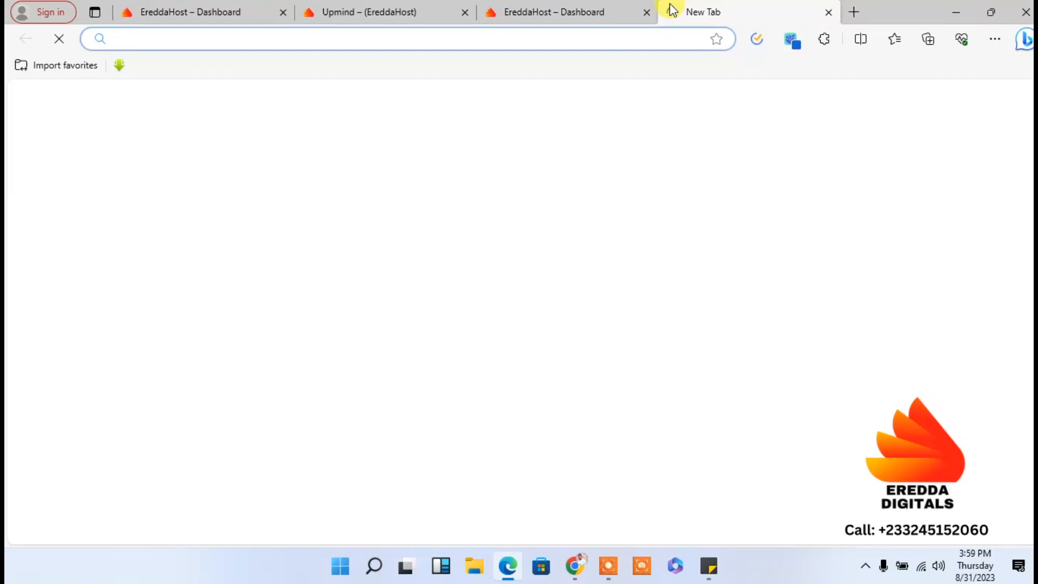
text(eredd)
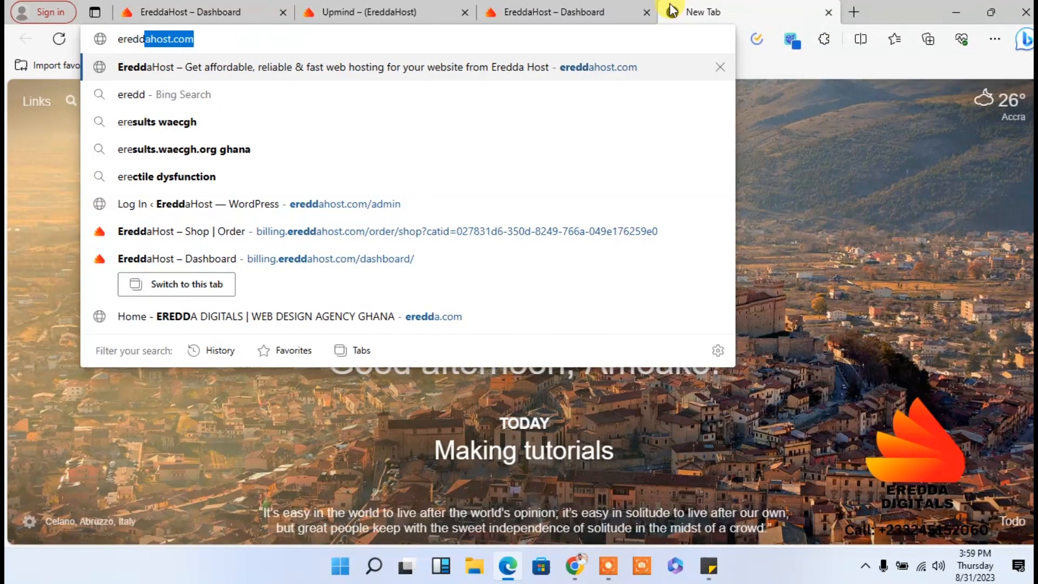
text(a)
key(BackSpace)
text(.com)
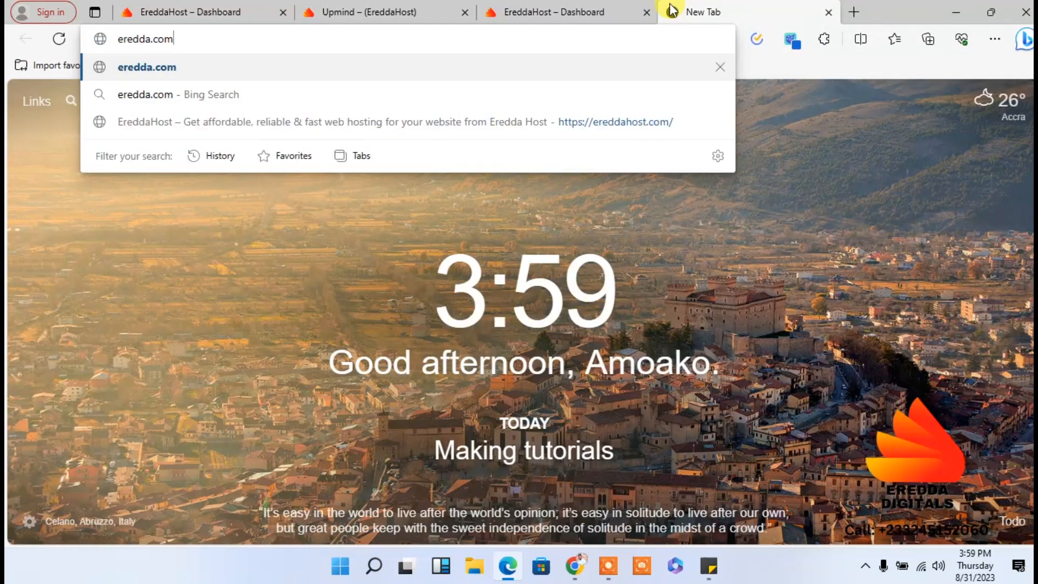
key(Return)
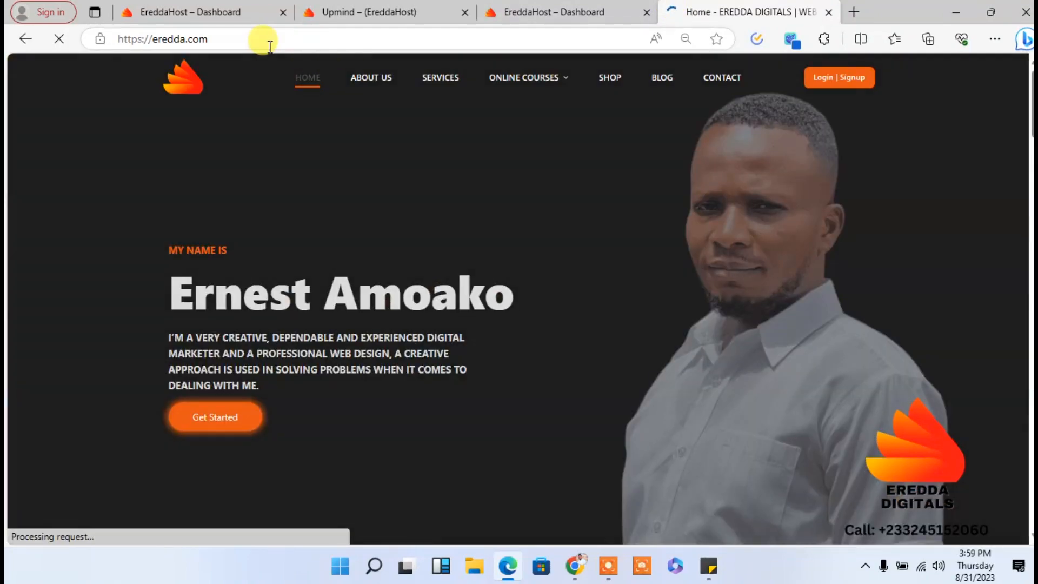
Step: Copy the full web address of the open eredda.com page
click(215, 43)
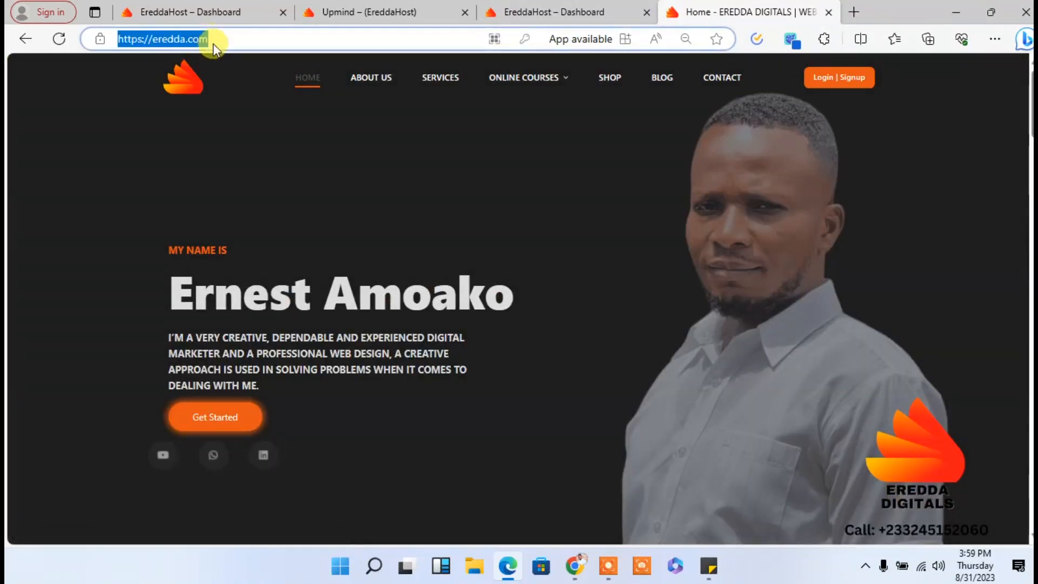
right_click(210, 41)
click(255, 163)
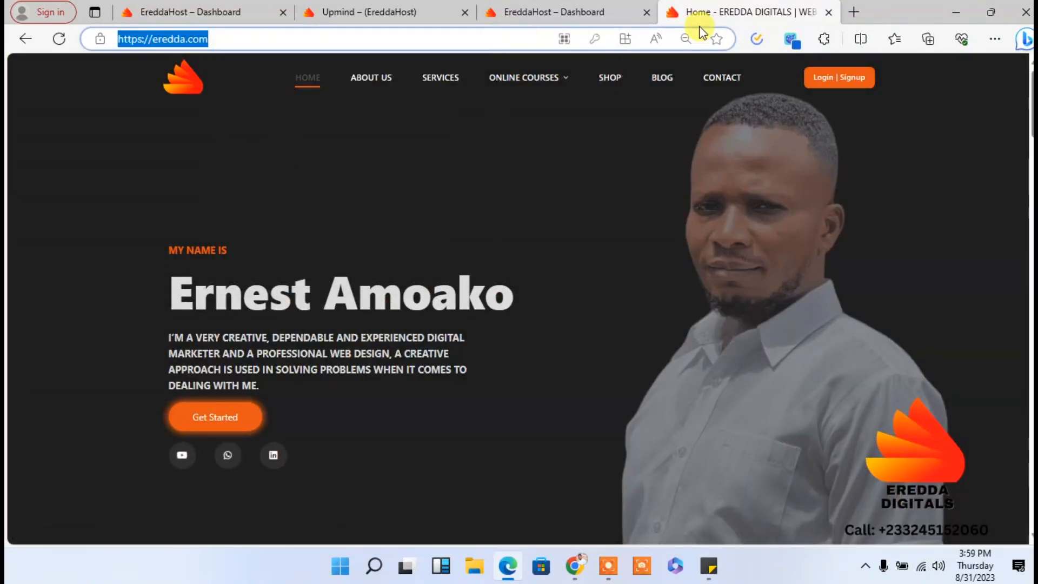
Step: Replace the page address with a web search for "site speed checker"
click(453, 39)
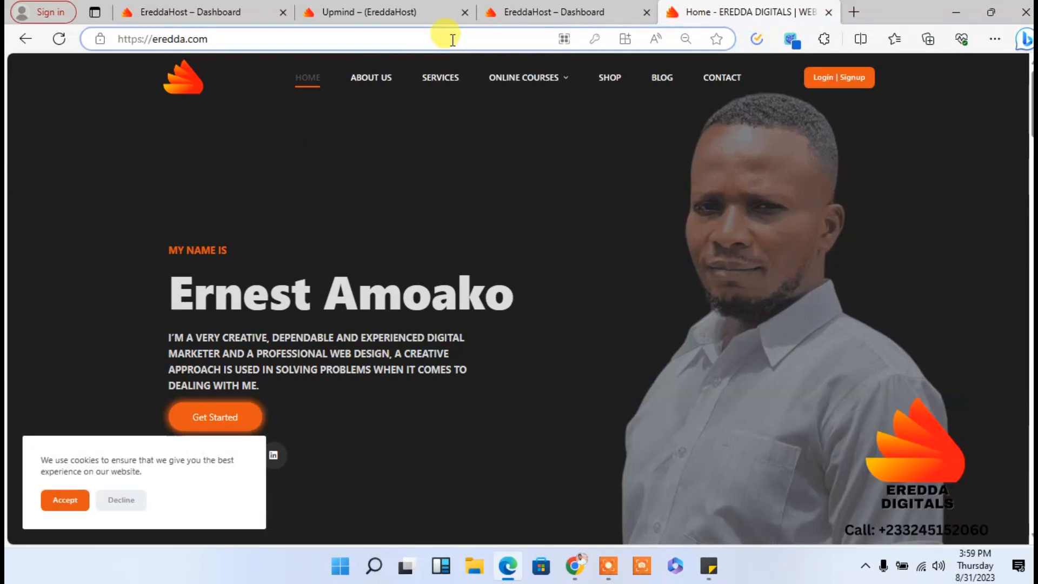
key(BackSpace)
key(BackSpace)
key(BackSpace)
key(BackSpace)
key(BackSpace)
key(BackSpace)
key(BackSpace)
key(BackSpace)
key(BackSpace)
key(BackSpace)
key(BackSpace)
key(BackSpace)
key(BackSpace)
key(BackSpace)
key(BackSpace)
key(BackSpace)
key(BackSpace)
key(BackSpace)
text(s)
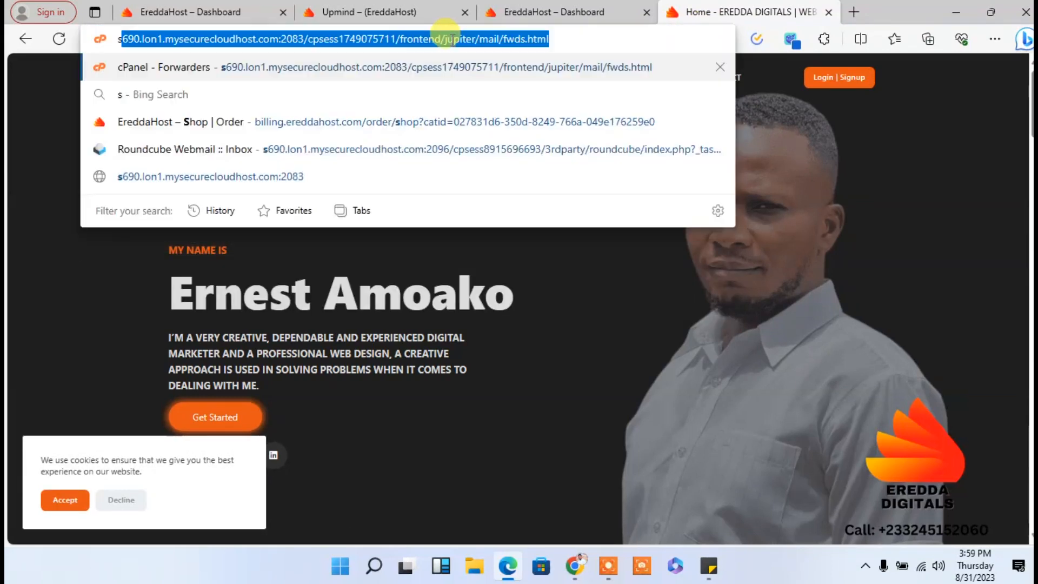
text(ite sp)
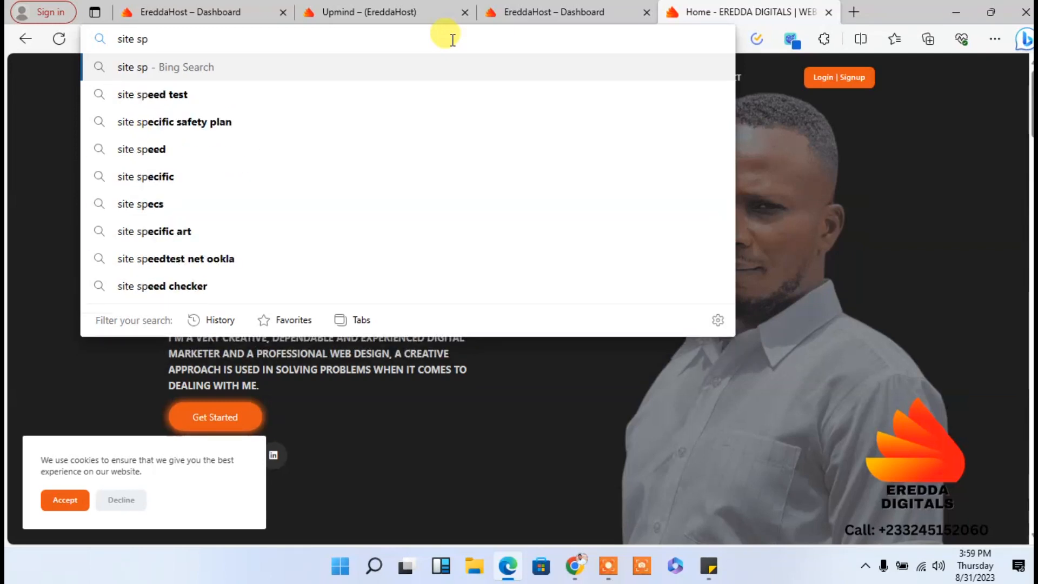
text(eed)
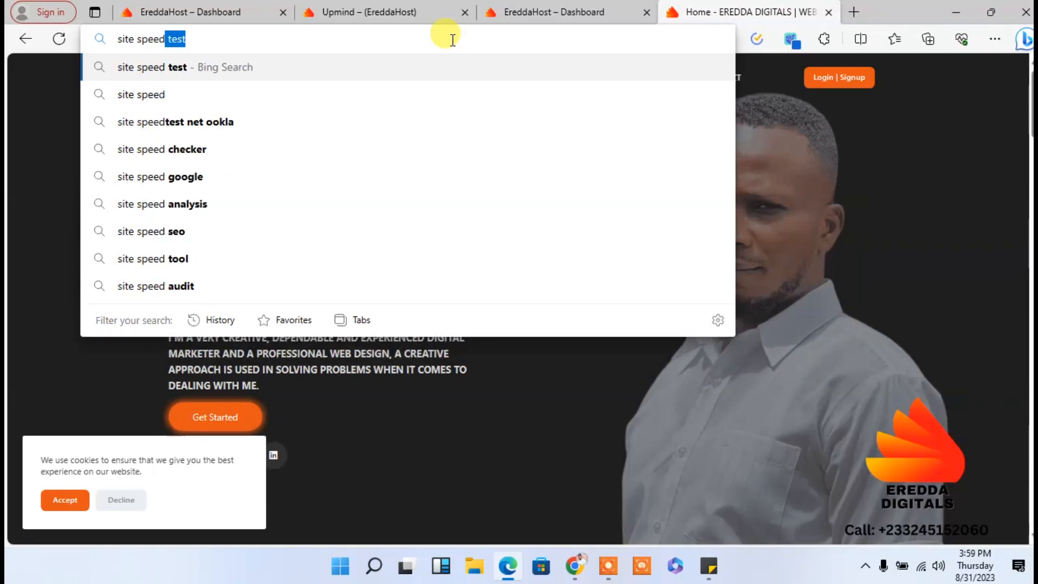
click(430, 147)
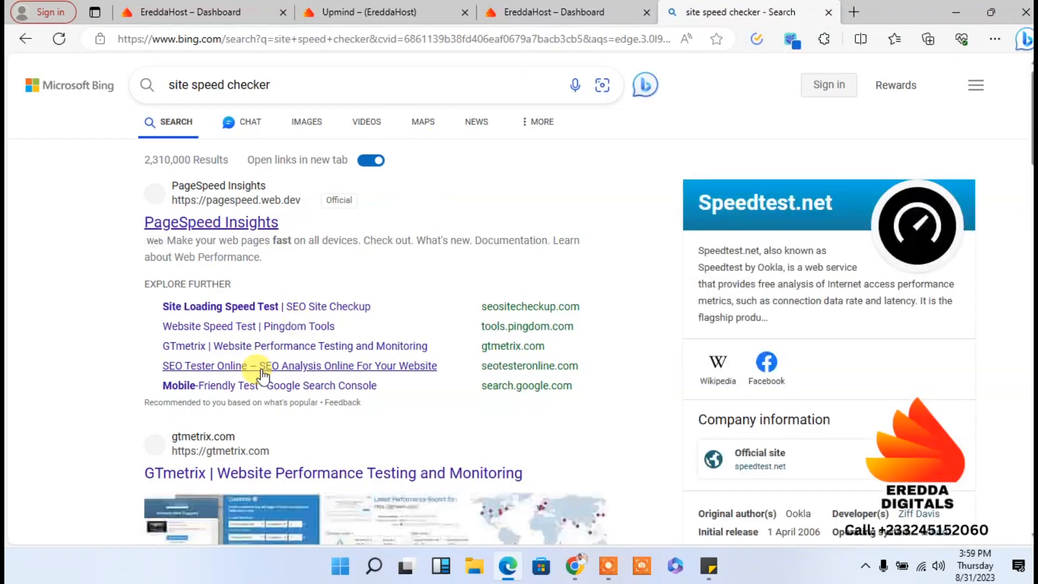
click(244, 475)
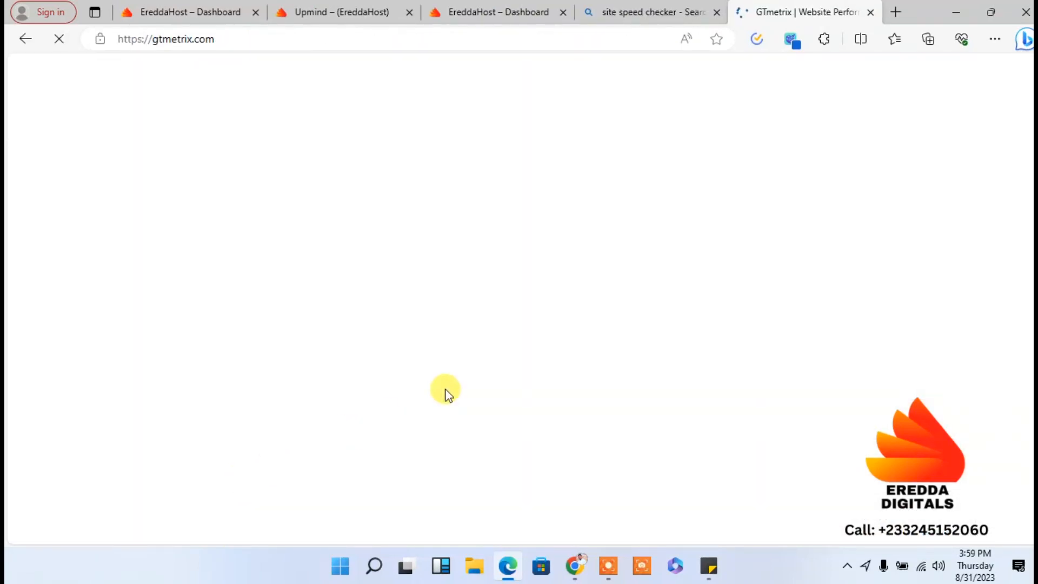
click(398, 388)
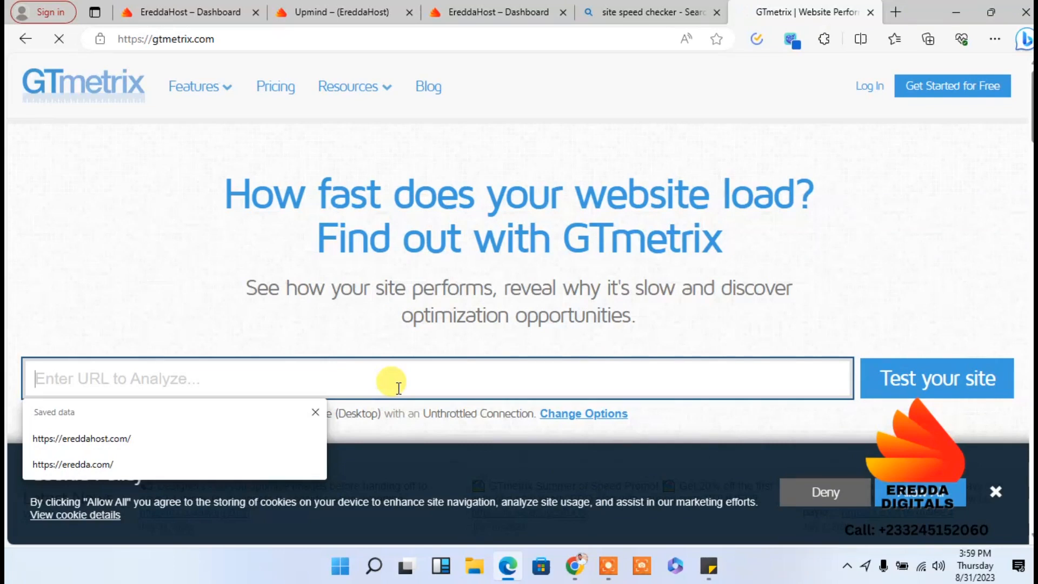
key(Down)
key(Down)
key(Return)
key(BackSpace)
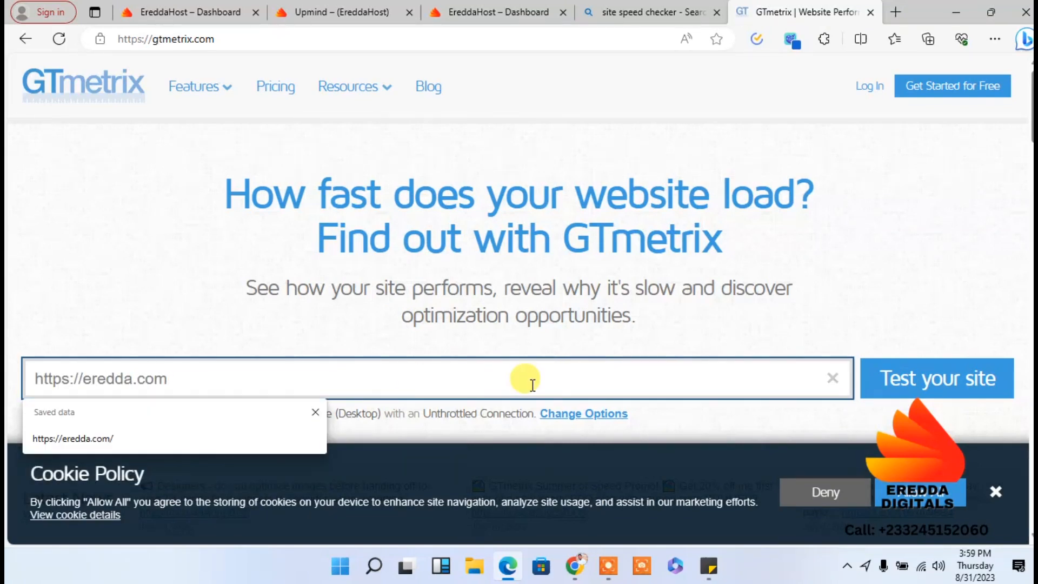
Step: Dismiss the cookie notice and start the GTmetrix speed test of the entered site
click(1000, 492)
click(999, 492)
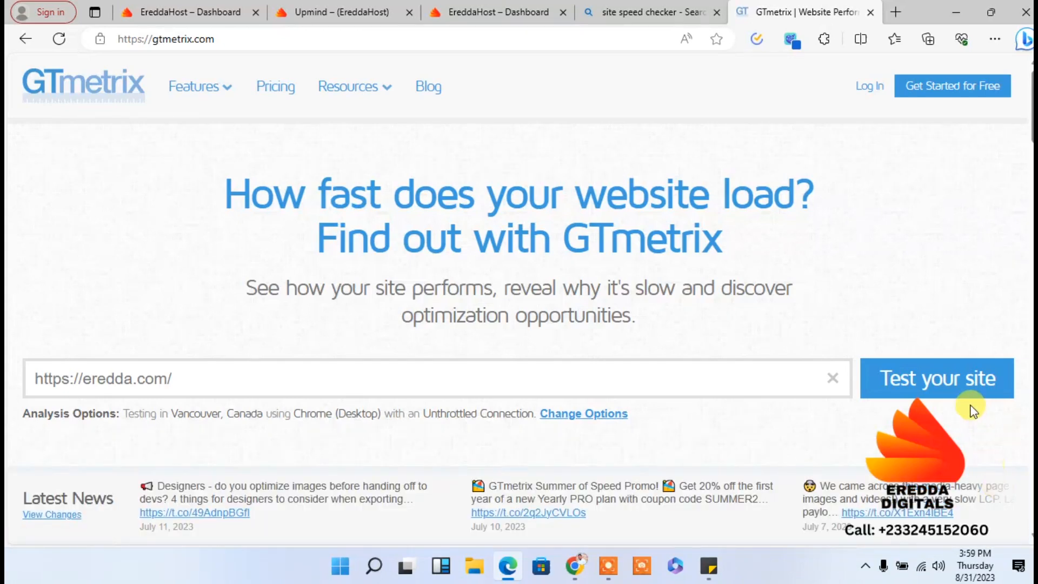
click(935, 373)
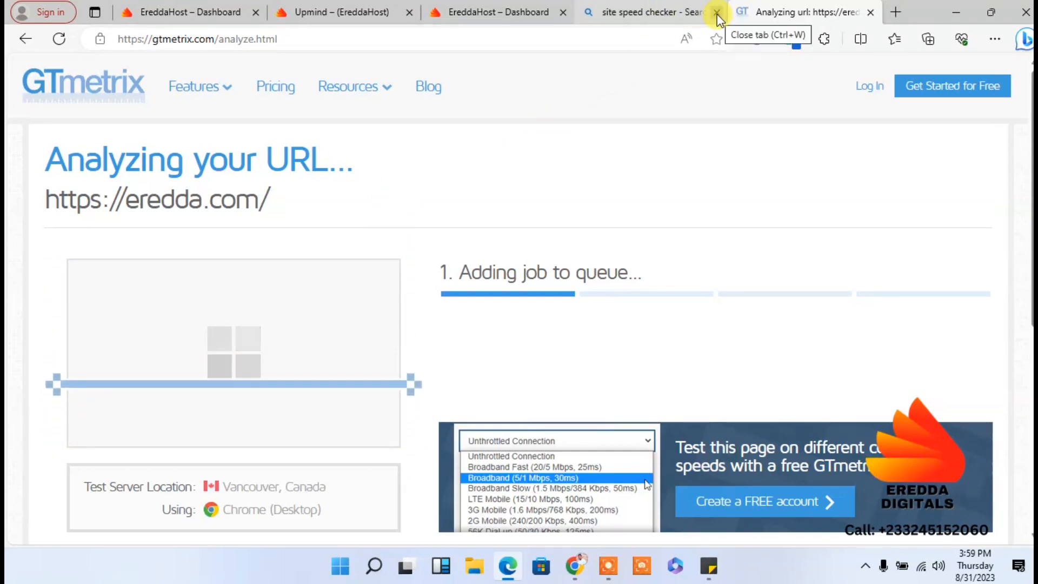
Step: Return to the EreddaHost client dashboard and open its list of active products and services, checking on the running GTmetrix analysis in between
click(456, 7)
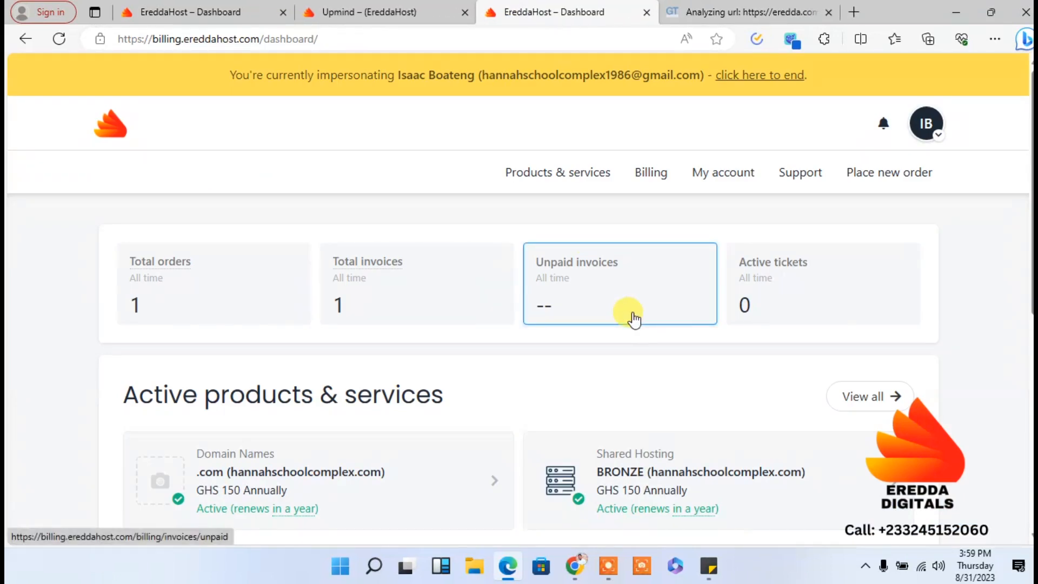
click(543, 177)
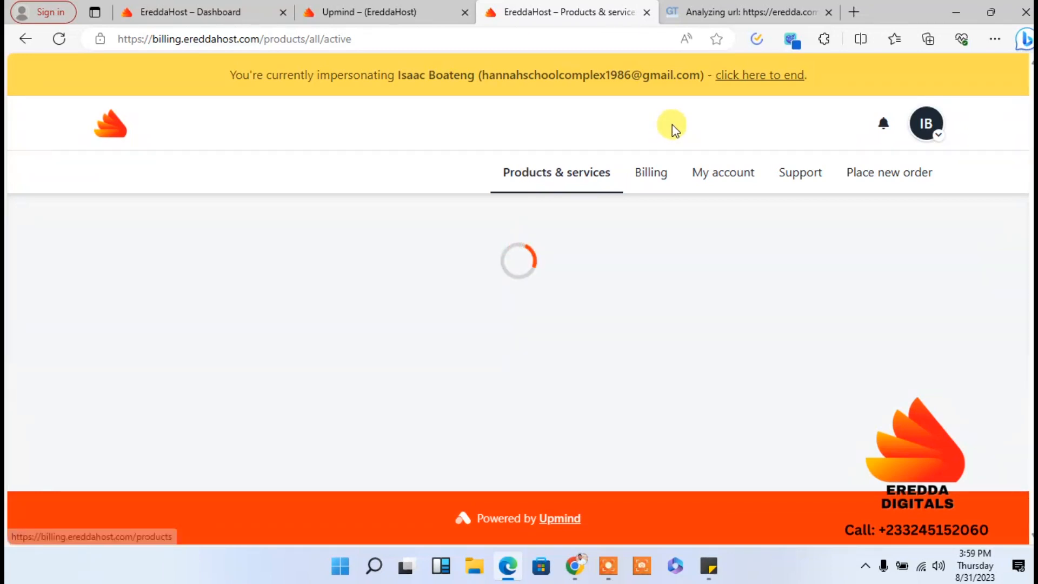
click(703, 9)
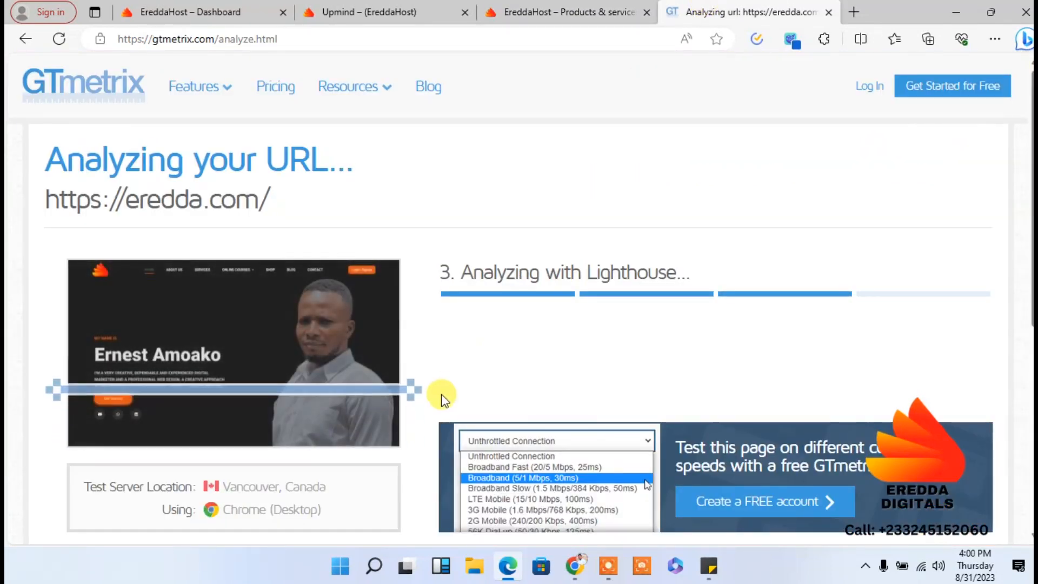
click(583, 8)
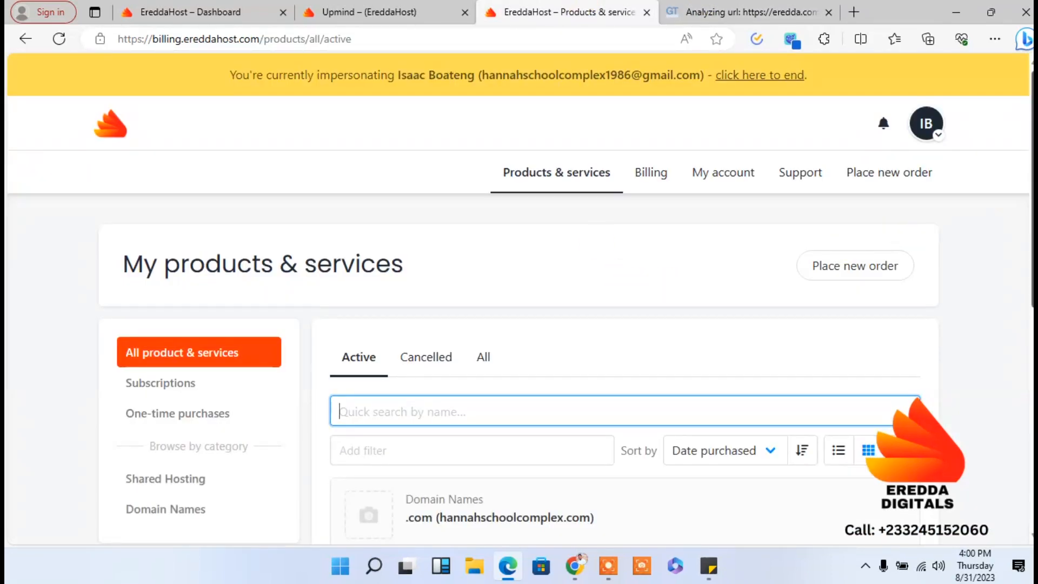
scroll(519, 325, down, 3)
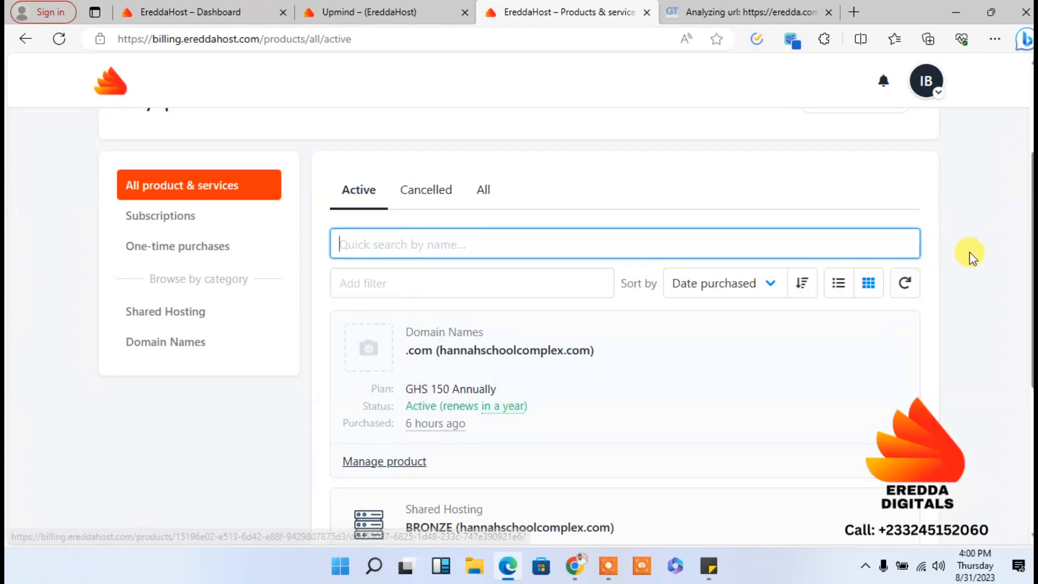
scroll(519, 324, down, 2)
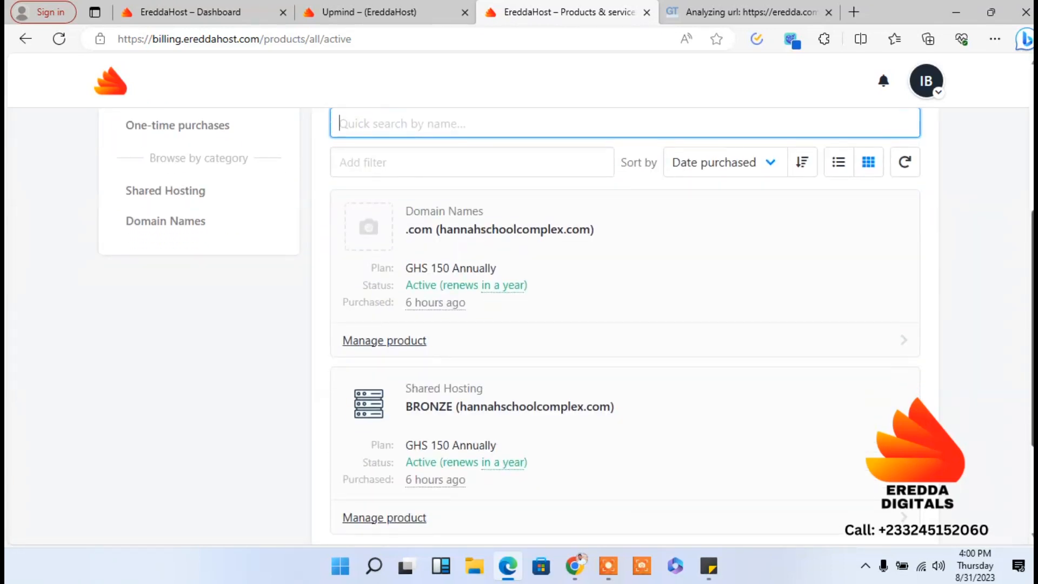
scroll(519, 324, up, 1)
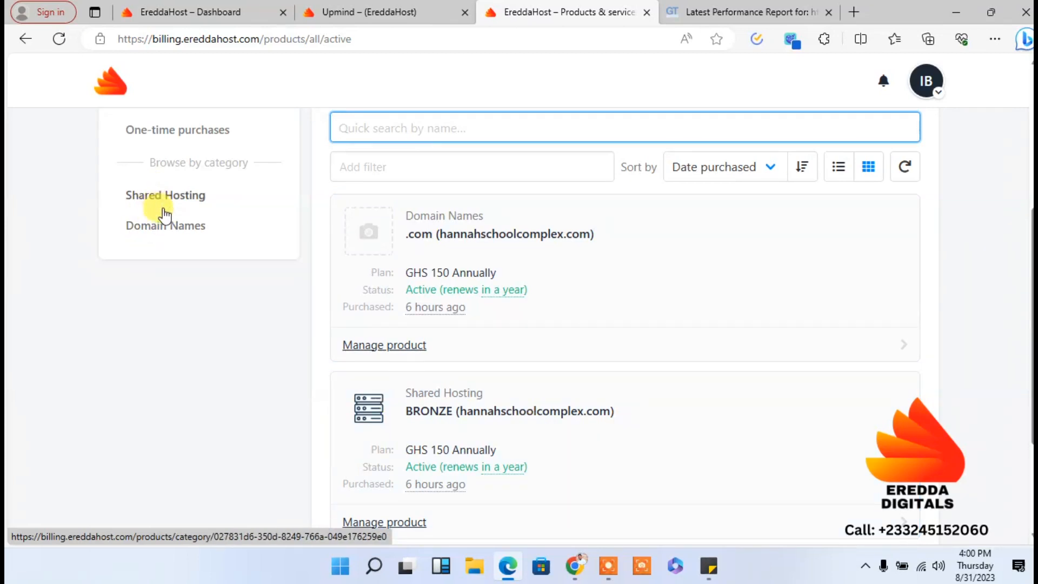
Step: Open the BRONZE plan from the Shared Hosting category and log in to its hosting control panel
click(167, 225)
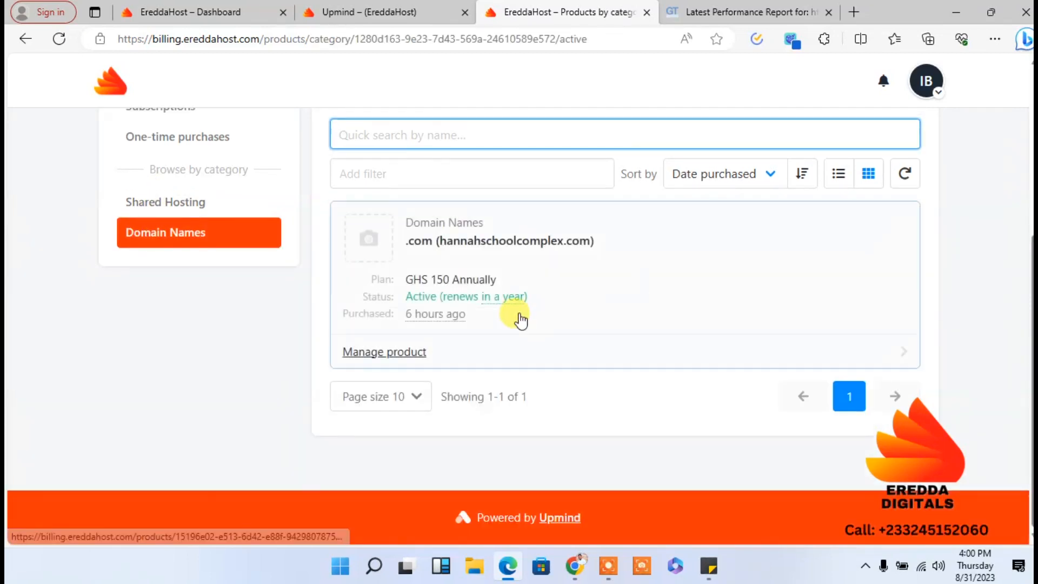
click(153, 203)
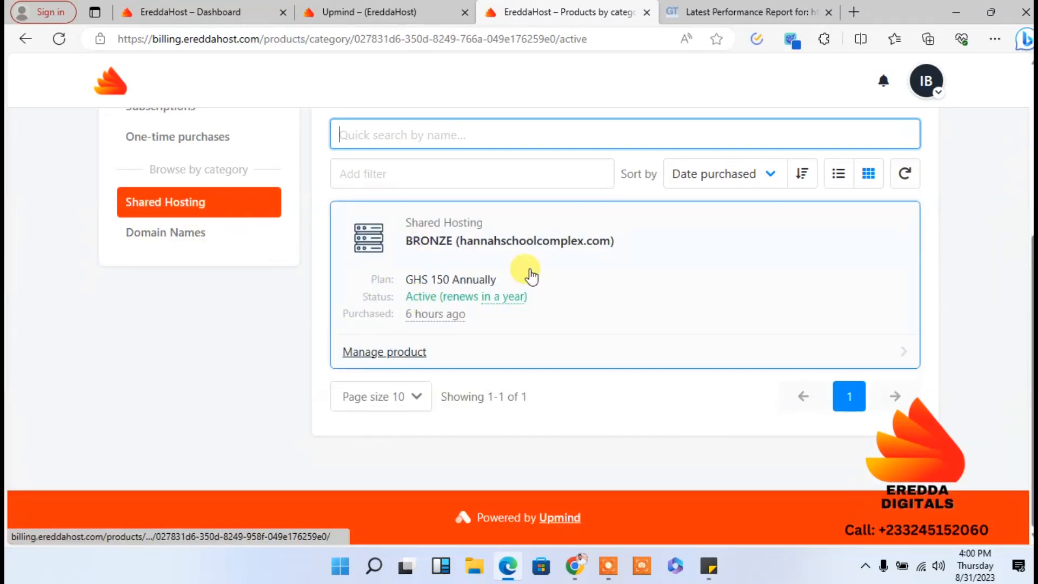
click(498, 253)
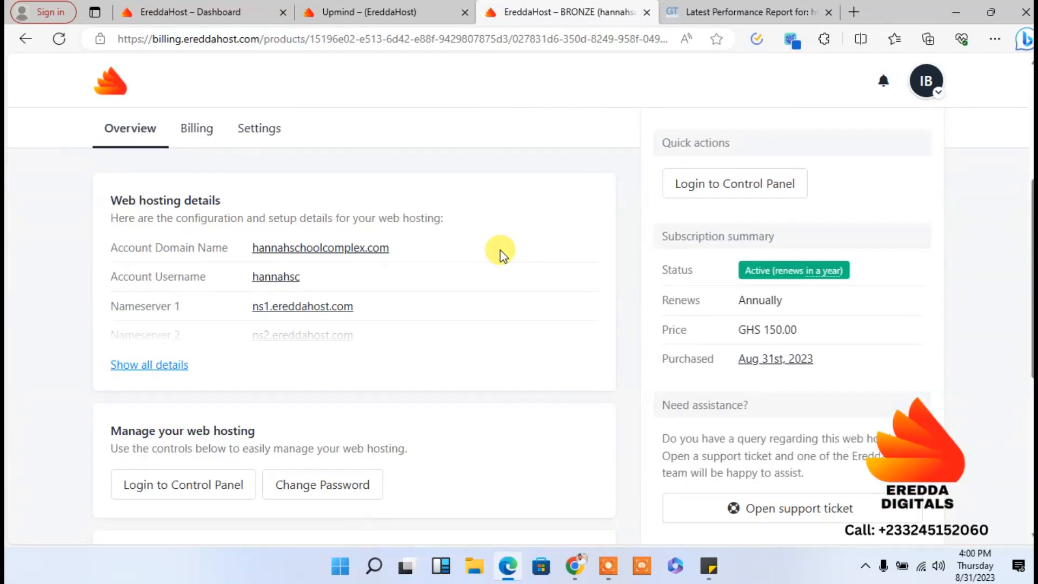
click(736, 189)
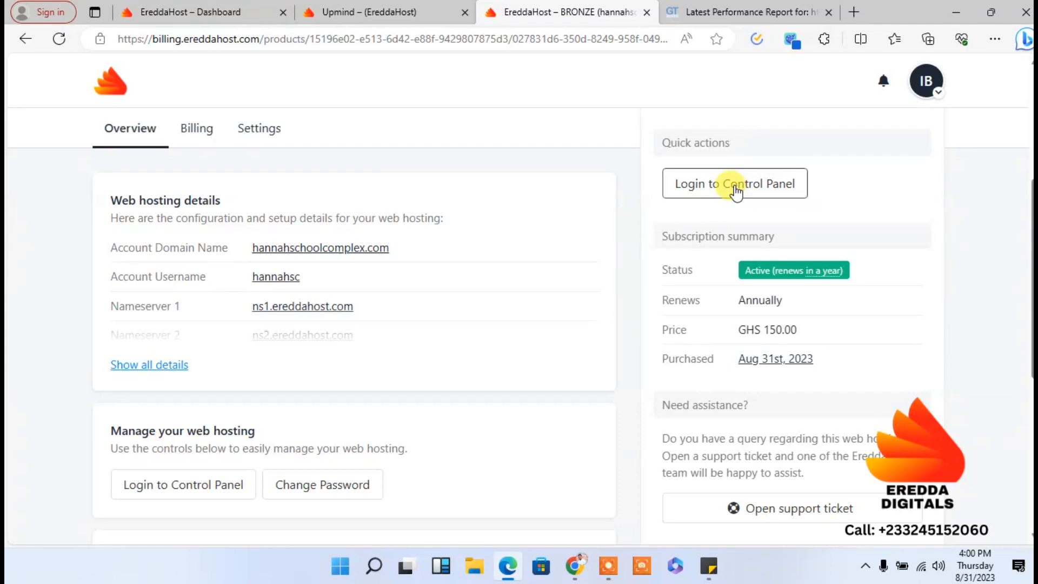
click(733, 9)
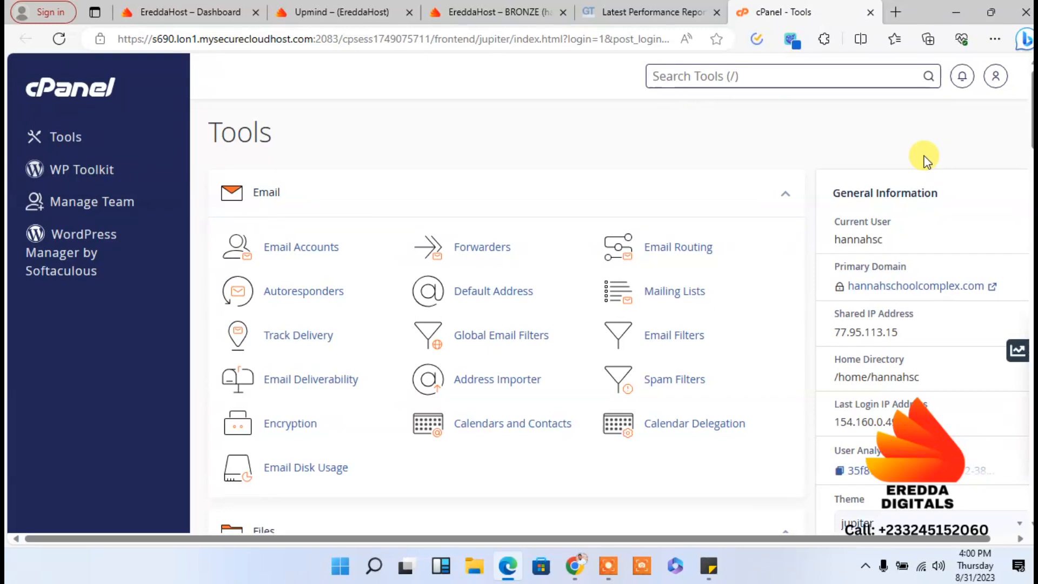
Step: Look through the cPanel tool groups, from Email and Files down to Security and Software, including the Softaculous Apps Installer entry
scroll(1027, 122, down, 3)
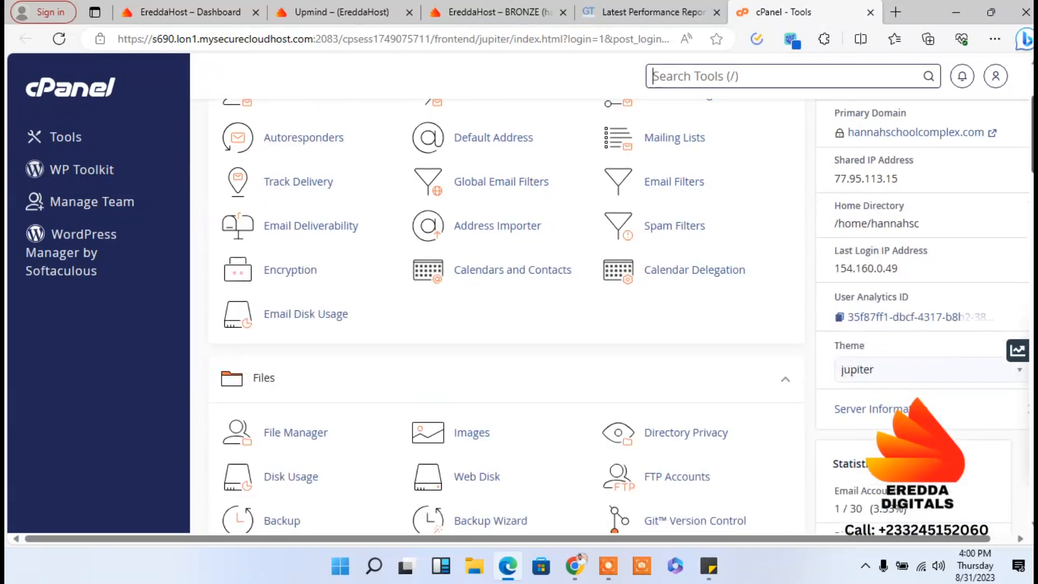
scroll(611, 314, up, 3)
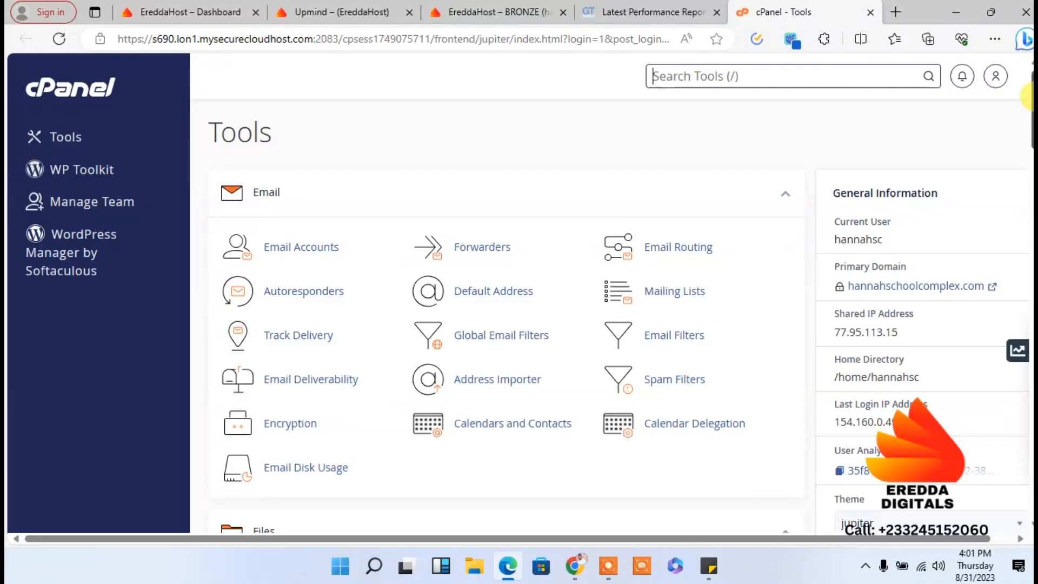
scroll(1025, 95, down, 10)
scroll(610, 315, down, 9)
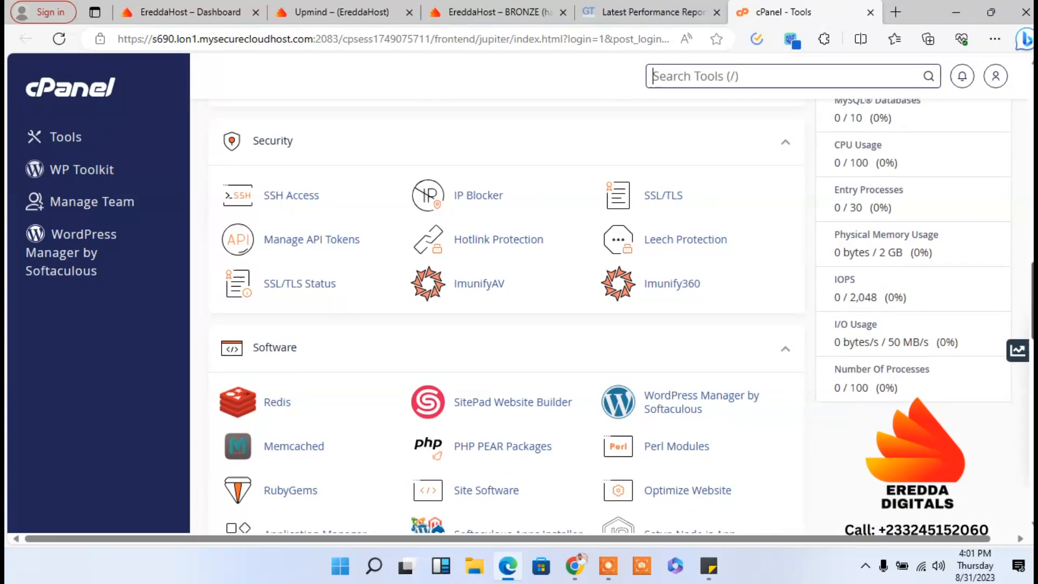
scroll(623, 315, down, 1)
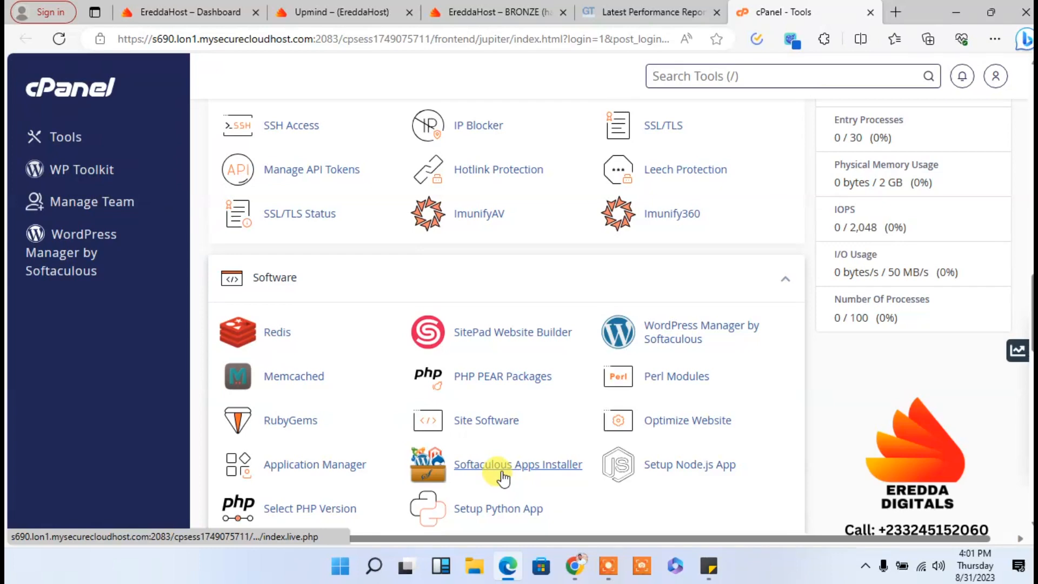
mouse_move(1033, 292)
mouse_down()
mouse_move(1033, 396)
mouse_move(1033, 298)
mouse_up()
scroll(1005, 287, up, 20)
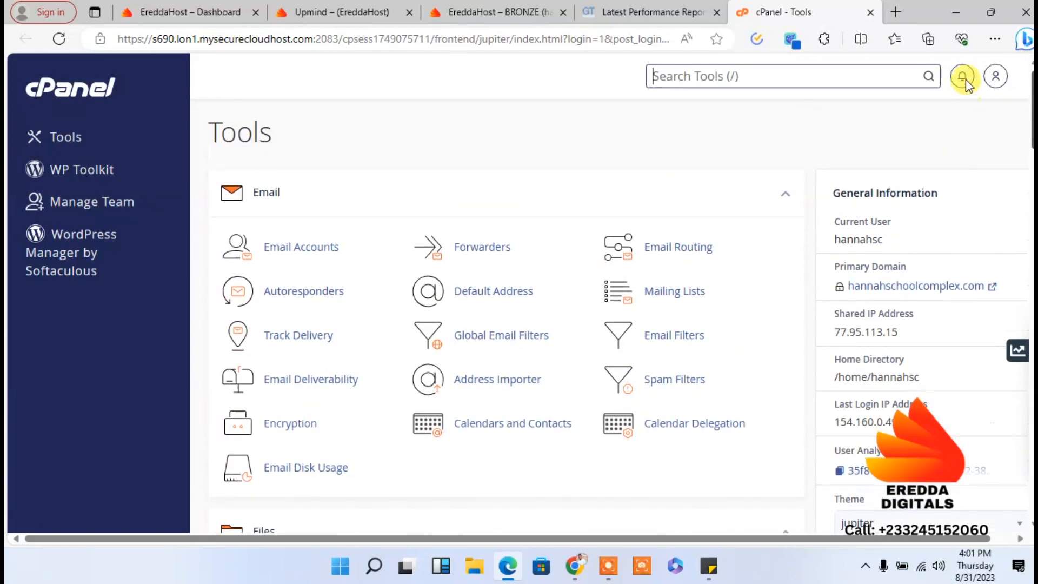
Step: Search the cPanel tools for "wordpress"
click(753, 78)
text(word)
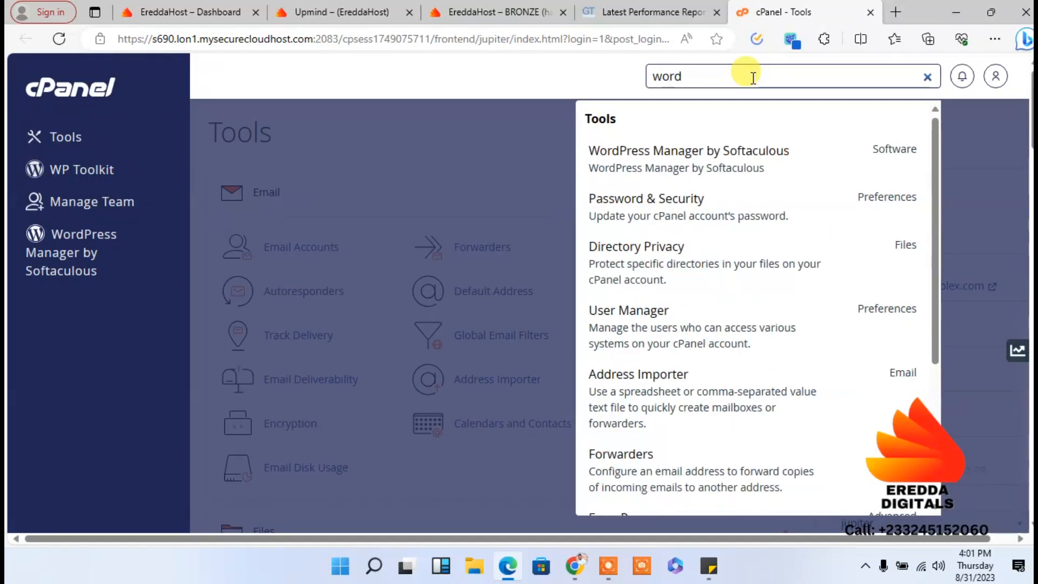
text(press)
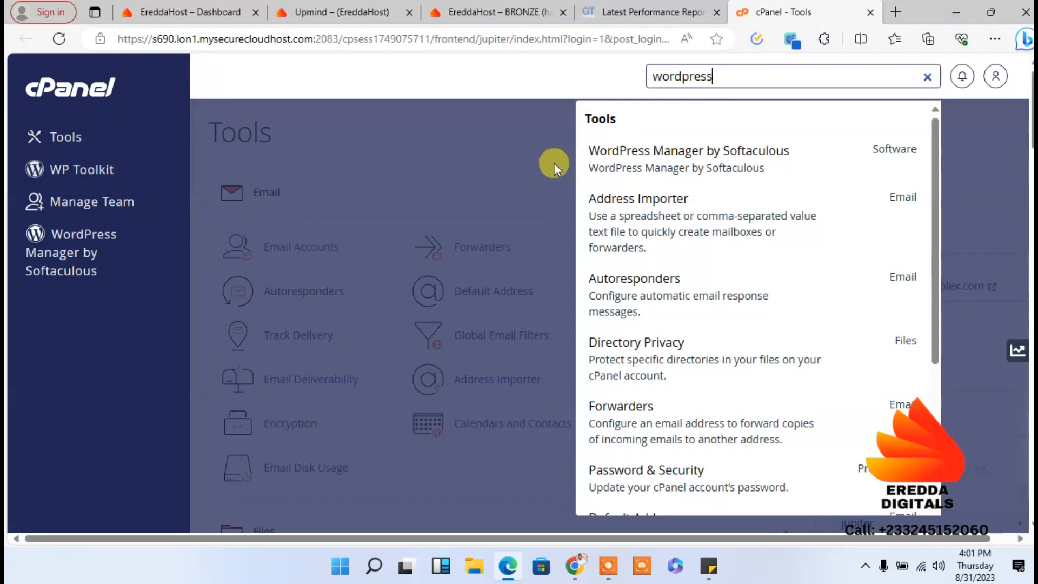
Step: Clear the tool search and open the Softaculous Apps Installer from the Software group
click(928, 78)
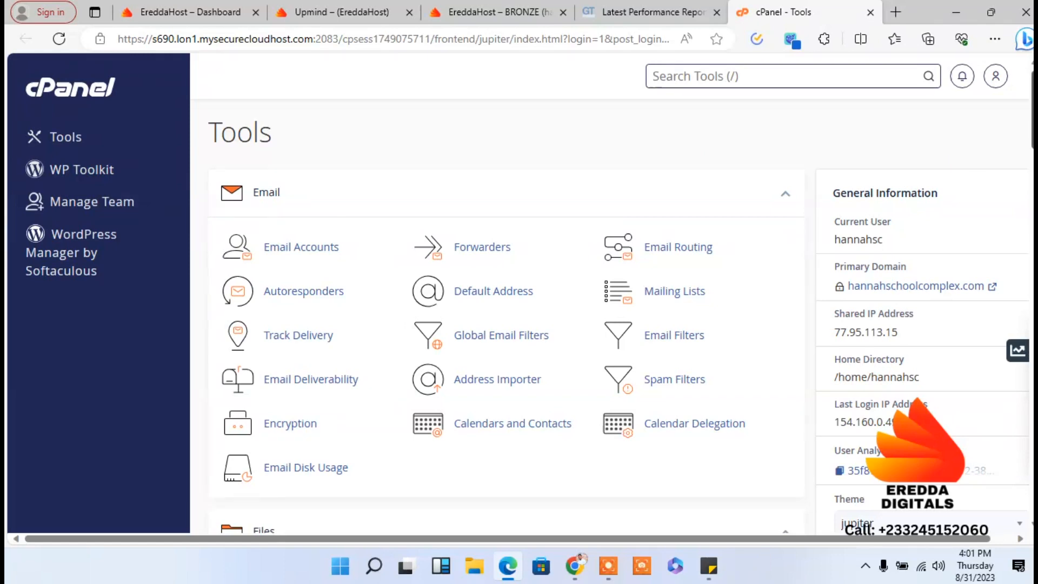
scroll(507, 324, down, 10)
scroll(506, 324, down, 13)
scroll(507, 324, down, 8)
scroll(530, 345, down, 3)
scroll(531, 345, up, 9)
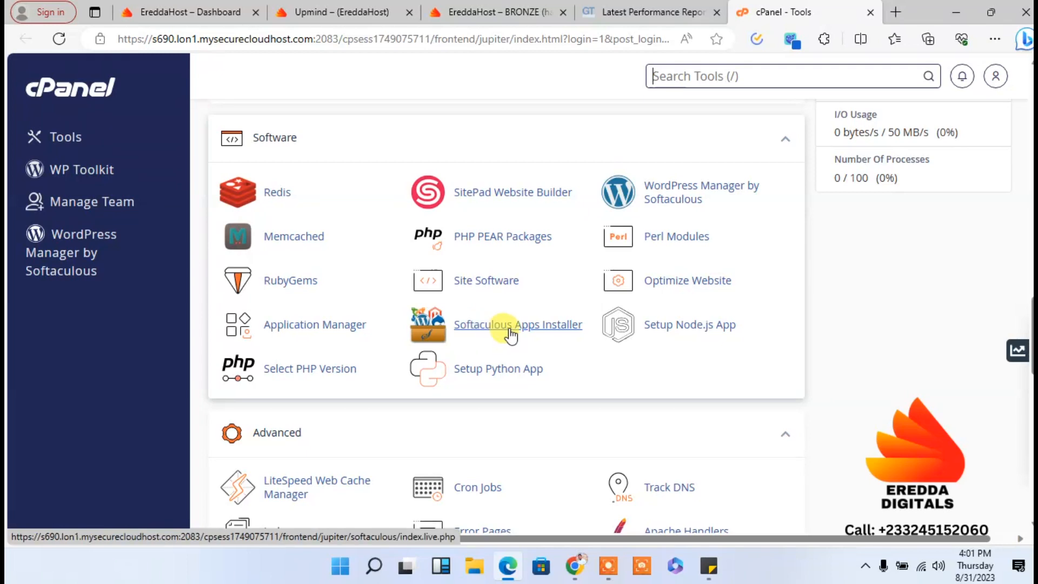
click(511, 330)
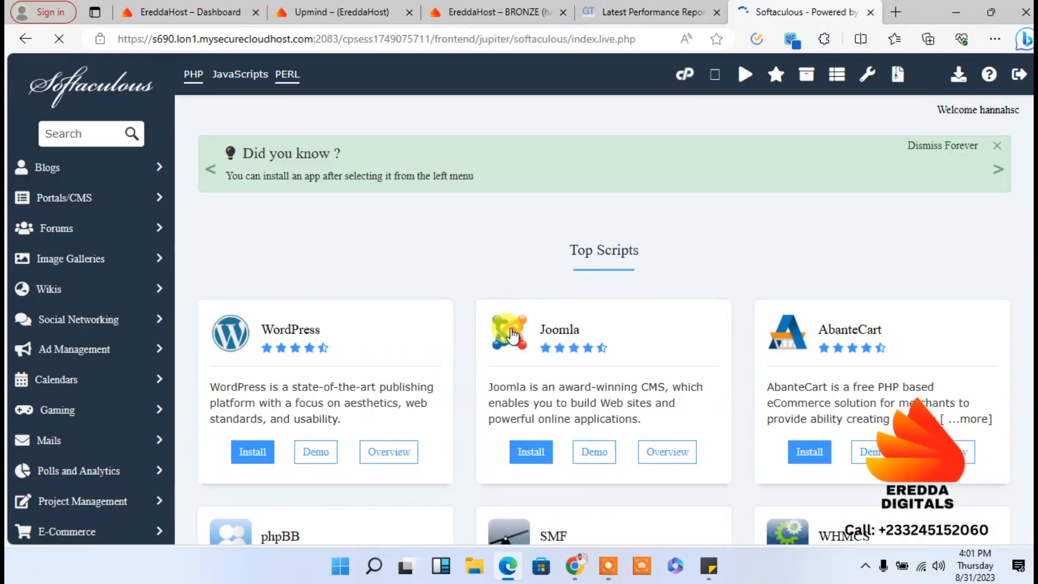
Step: Browse the Top Scripts in Softaculous and open the installation form for WordPress
scroll(511, 333, down, 4)
scroll(511, 303, down, 2)
scroll(603, 297, down, 10)
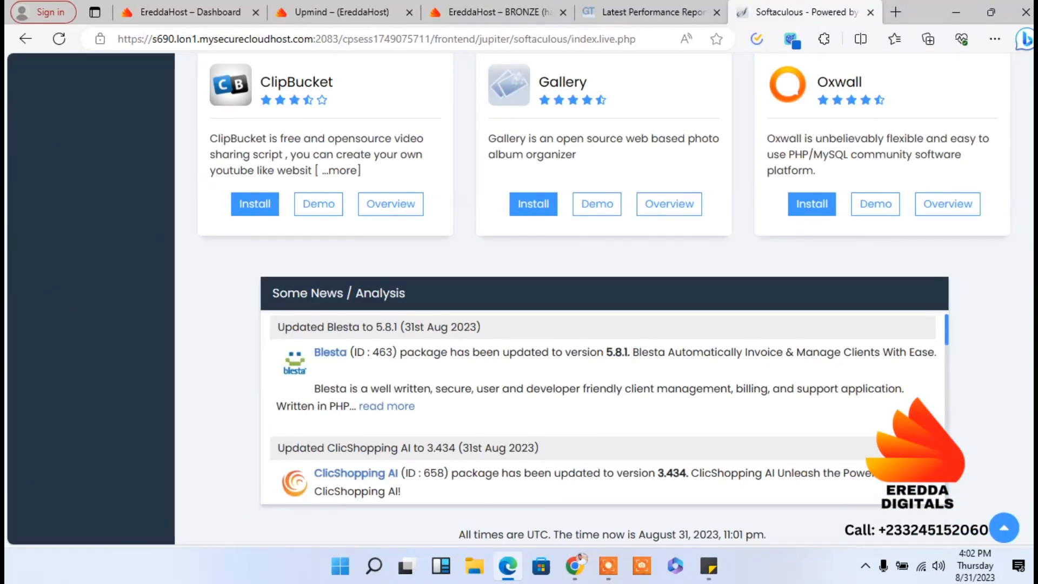
scroll(930, 225, up, 10)
scroll(925, 213, up, 7)
scroll(945, 271, down, 7)
scroll(944, 227, up, 3)
scroll(944, 217, up, 3)
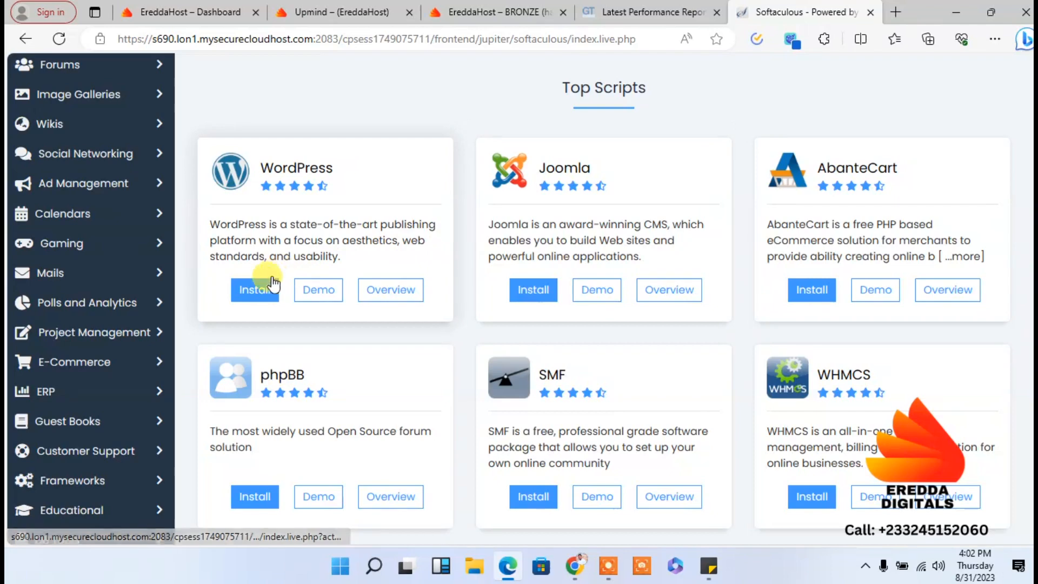
click(257, 293)
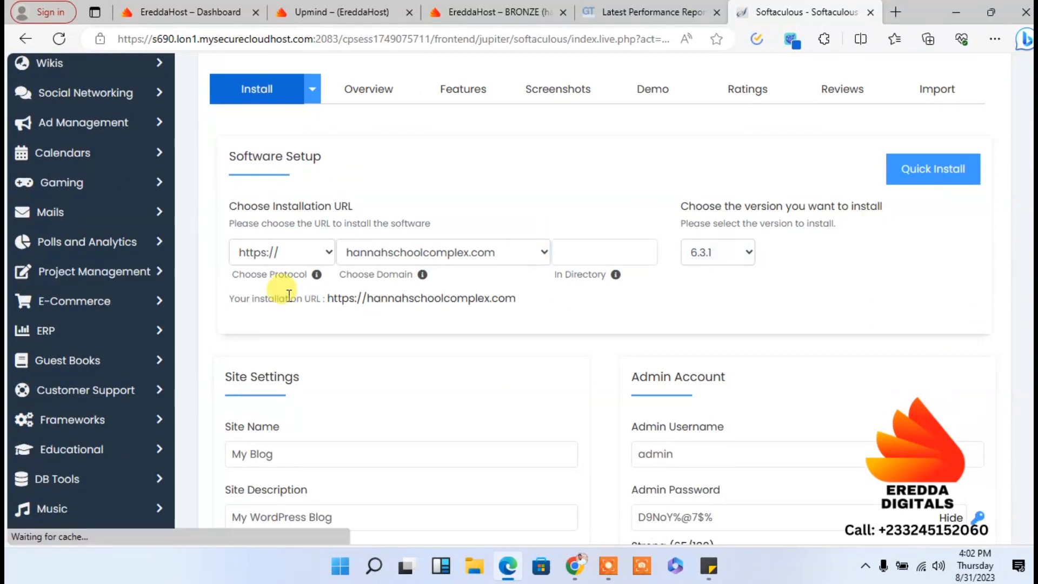
click(278, 253)
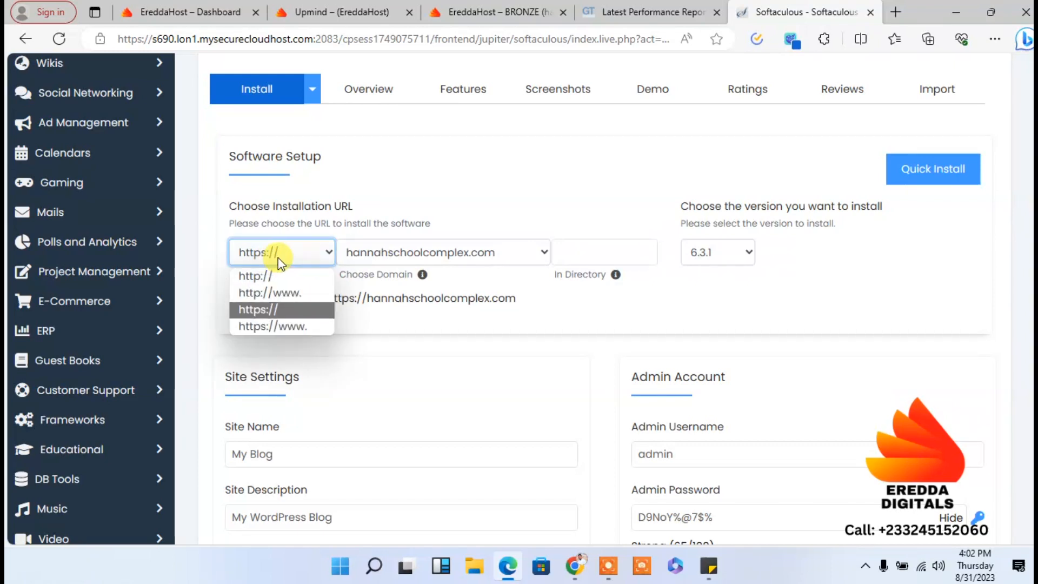
click(287, 328)
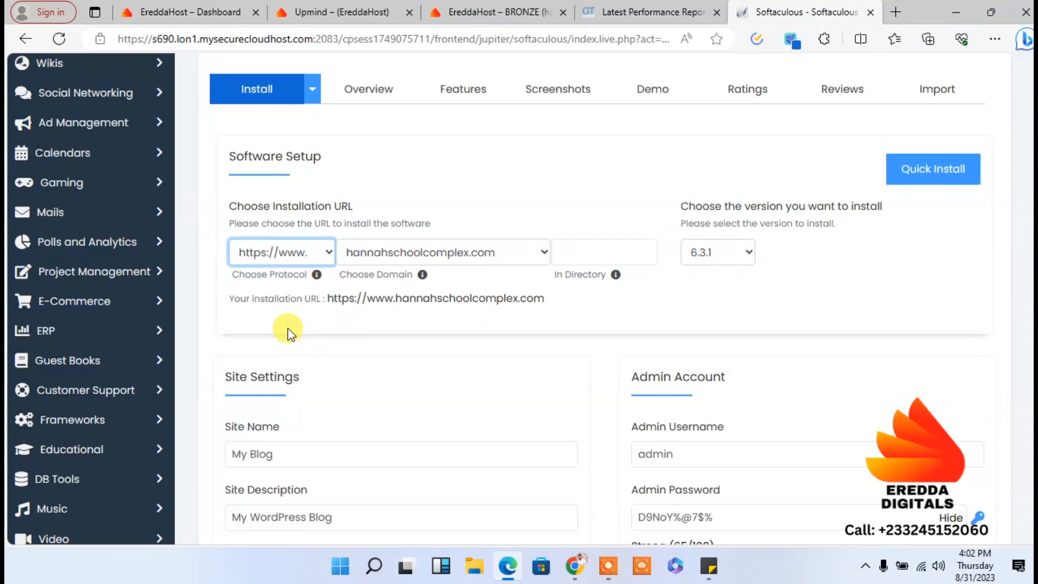
click(298, 252)
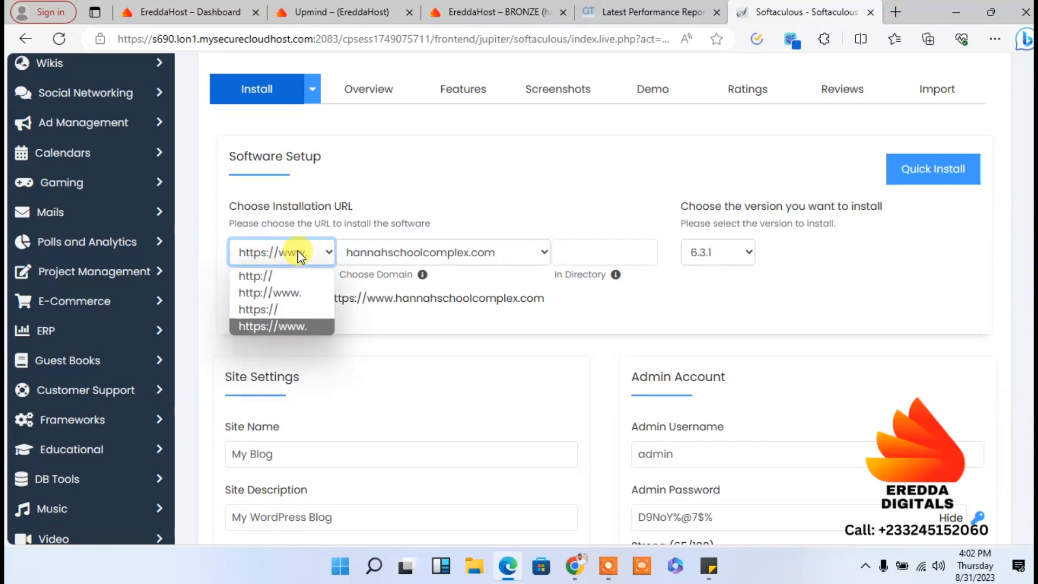
click(280, 319)
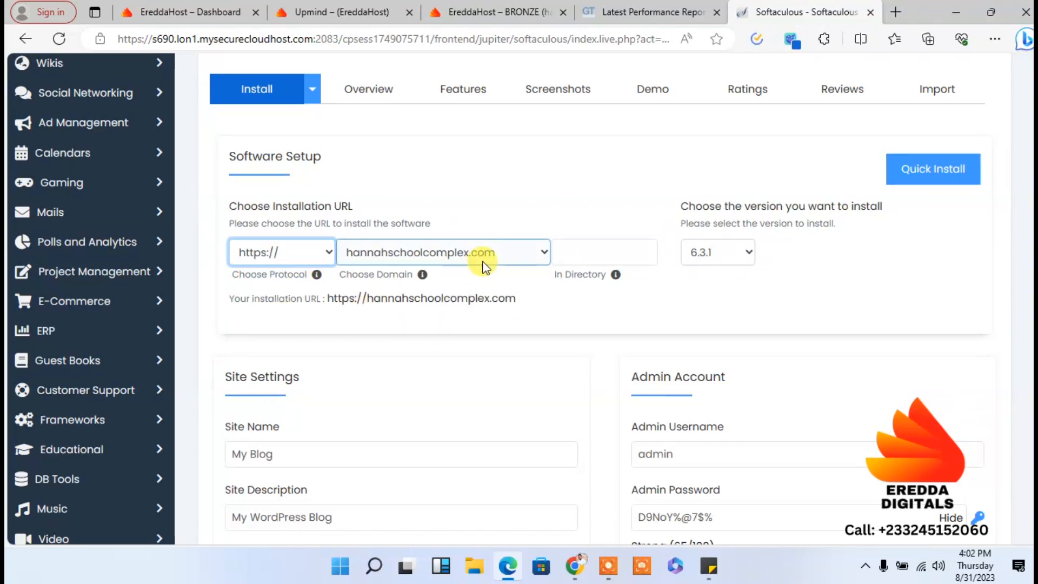
click(643, 247)
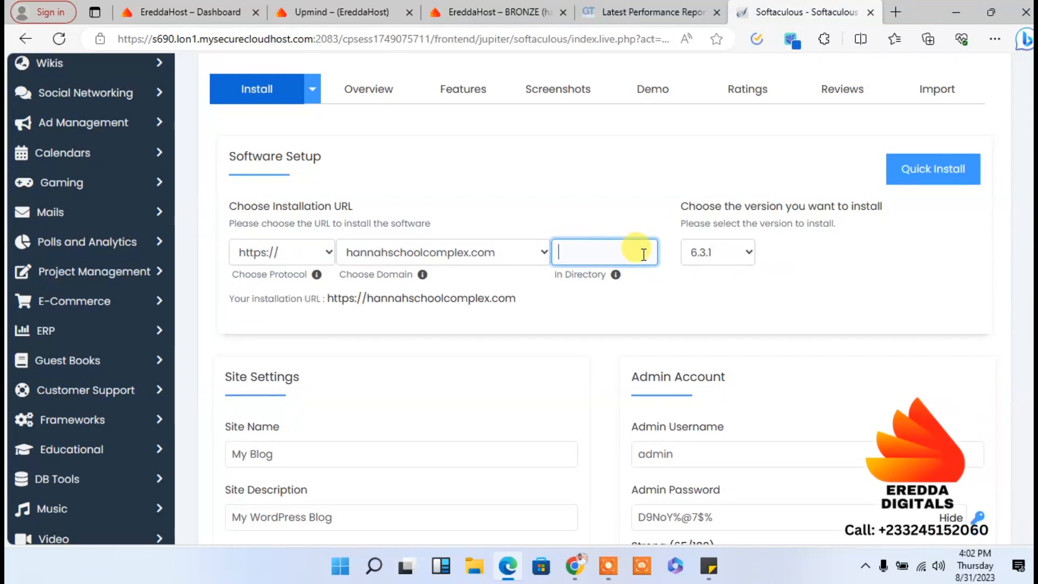
click(938, 276)
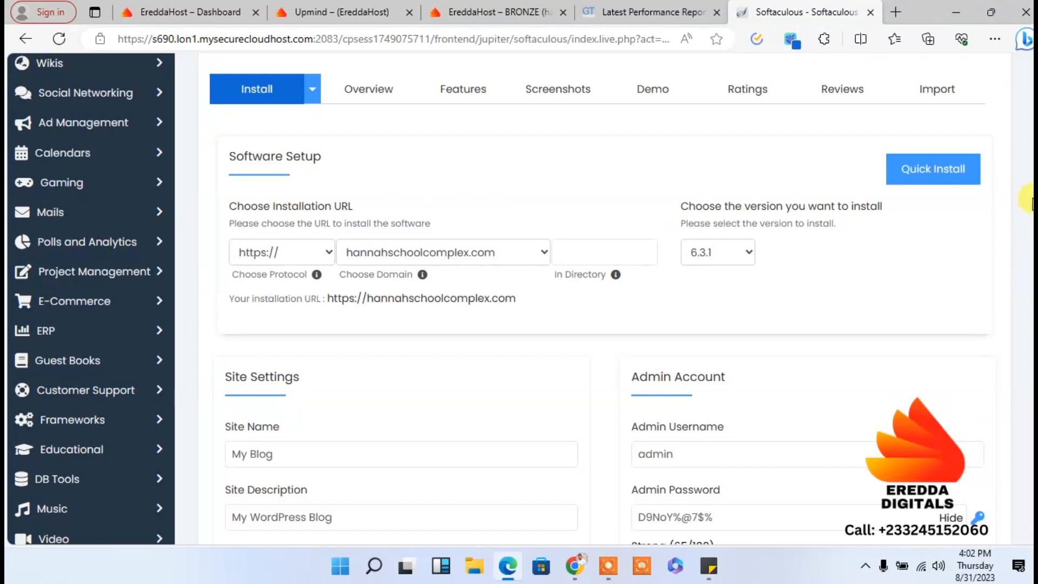
scroll(502, 298, down, 3)
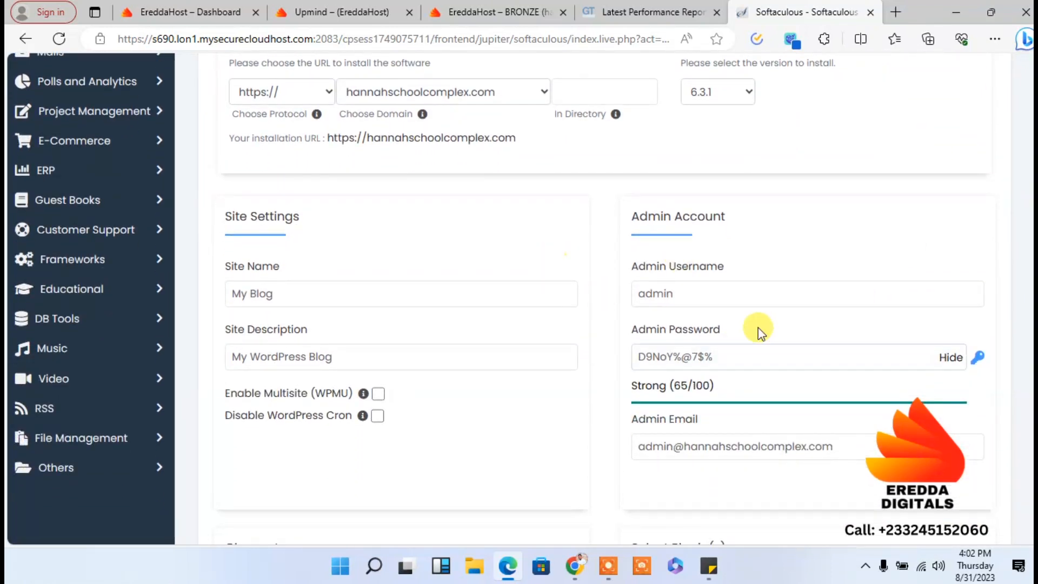
click(680, 288)
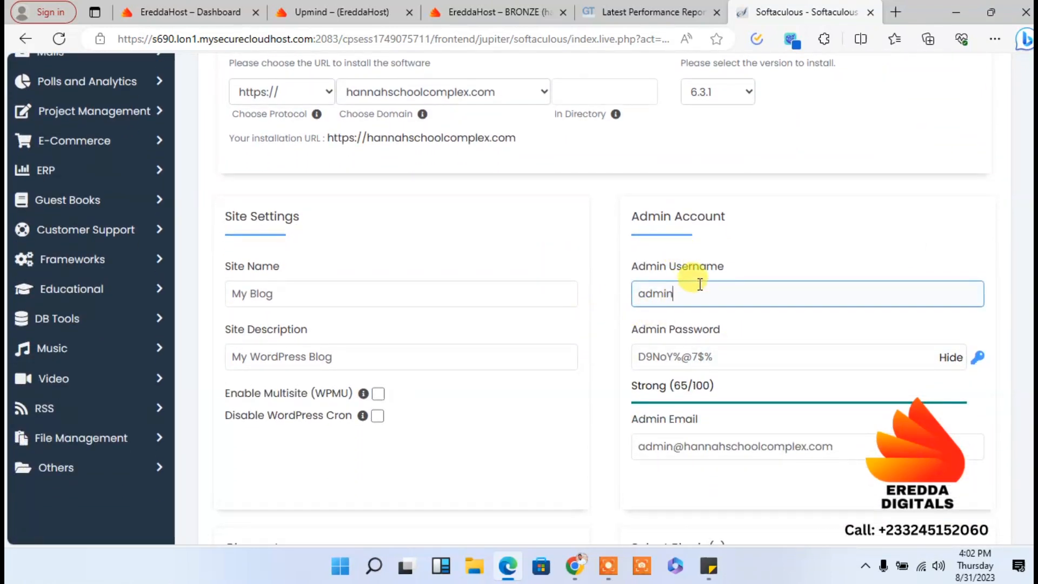
drag(677, 288, 627, 292)
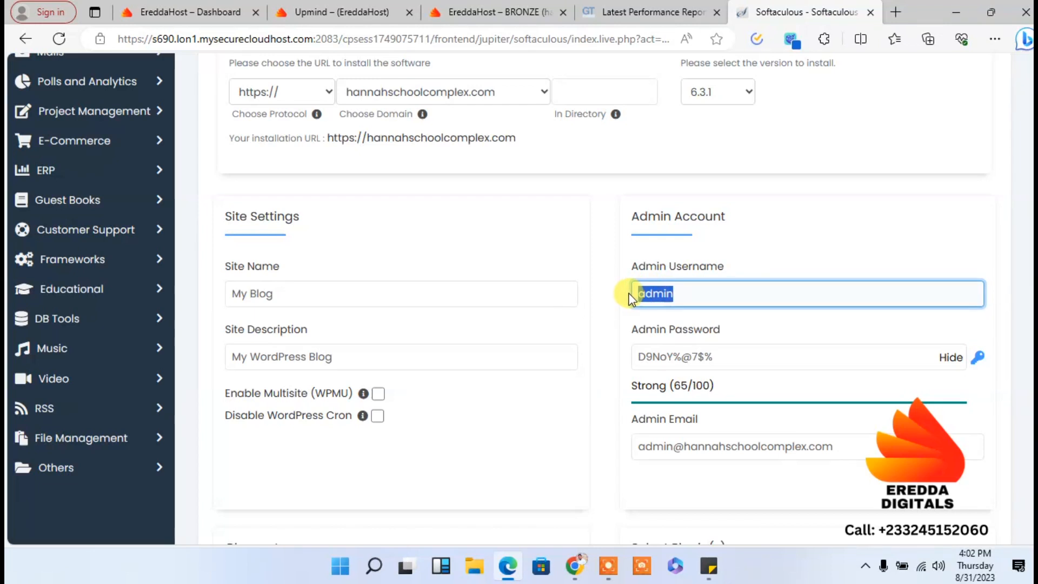
text(e)
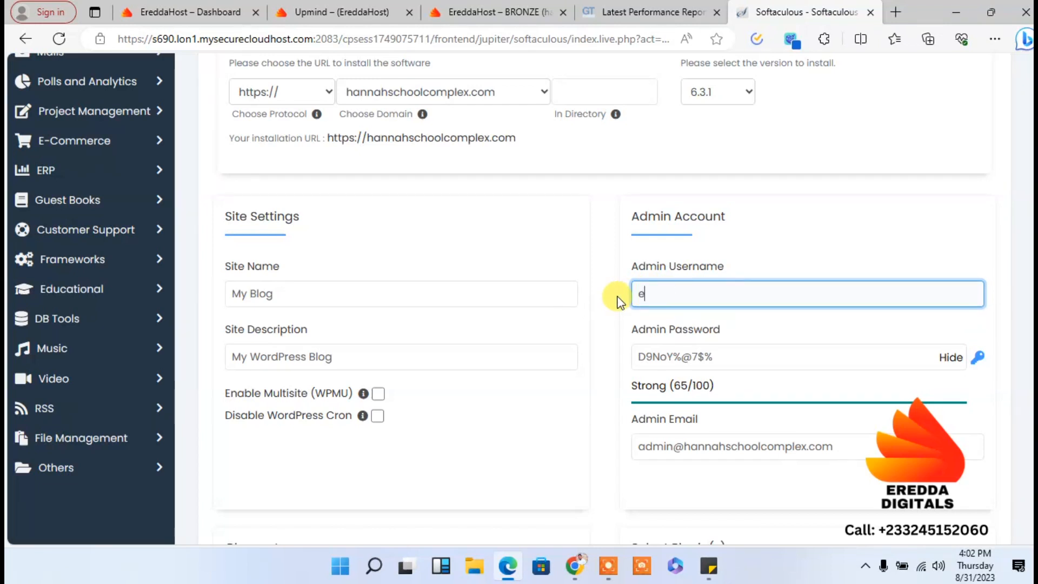
text(redda)
Step: Replace the admin password with a newly generated random one
click(712, 354)
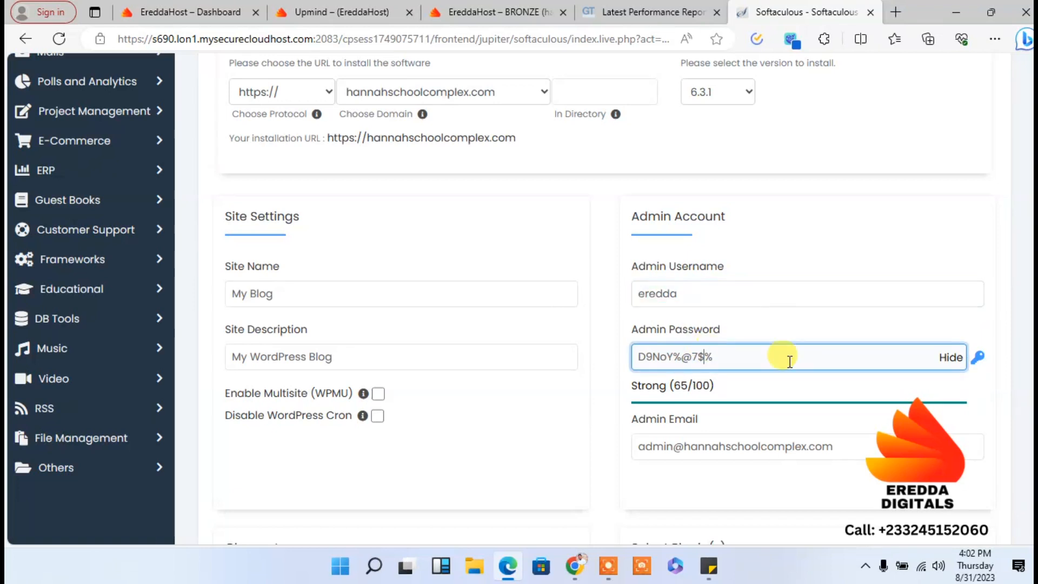
click(952, 365)
click(940, 359)
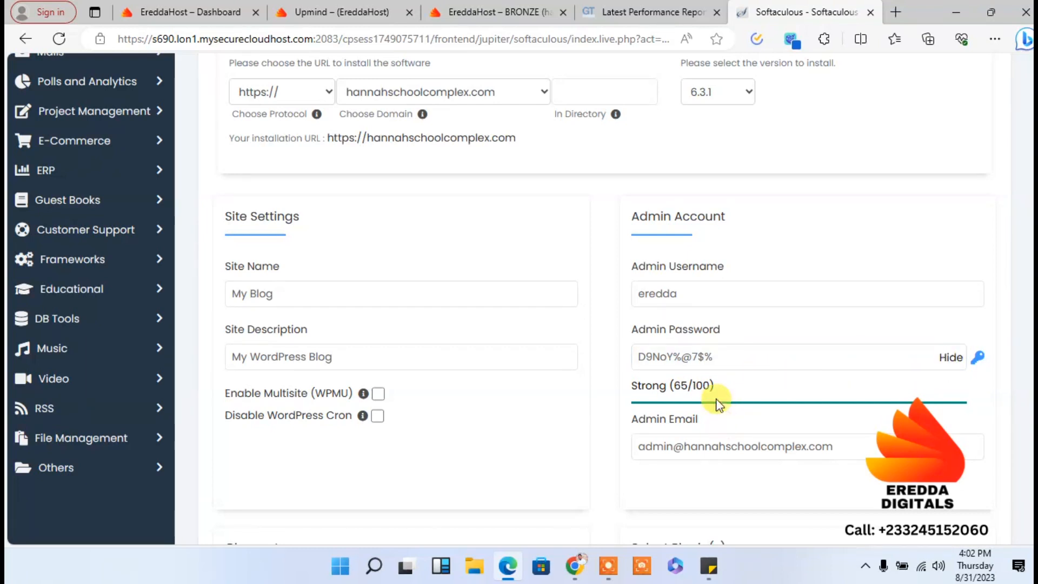
click(683, 359)
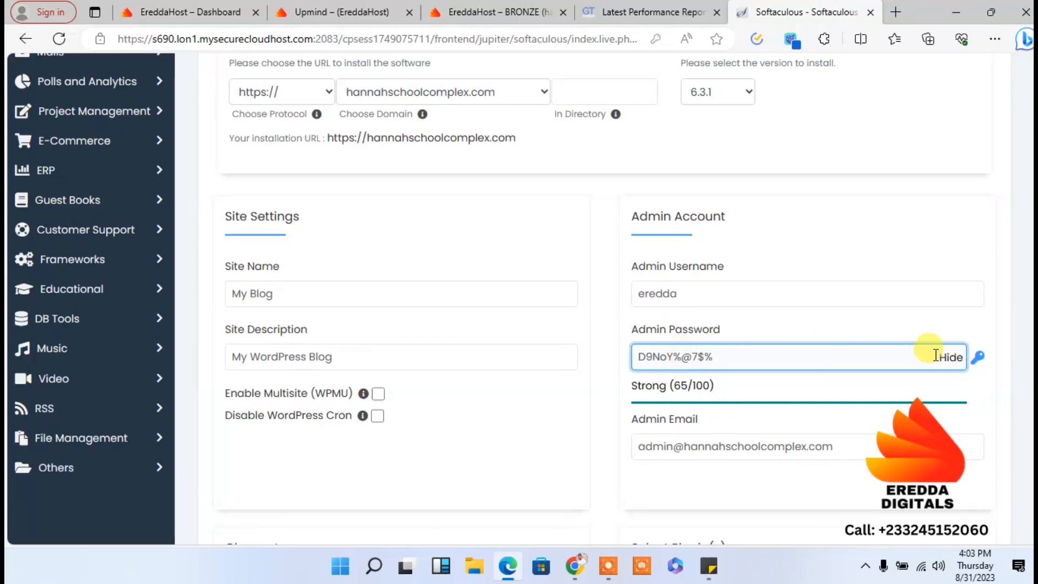
click(961, 364)
click(952, 359)
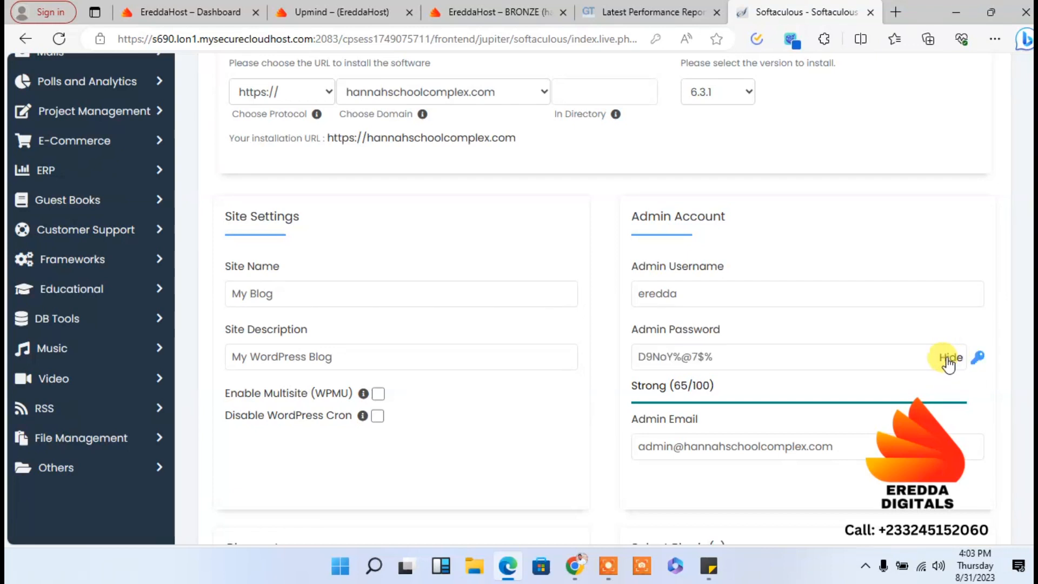
click(979, 359)
click(978, 359)
click(979, 359)
Step: Reveal the generated admin password to view it, and hide it again
click(950, 358)
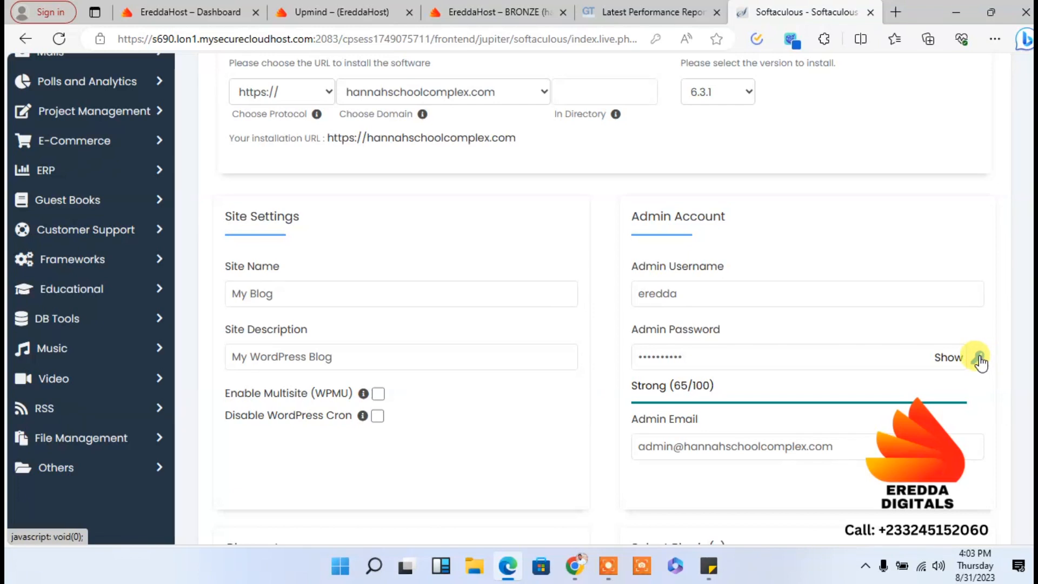
click(950, 358)
drag(795, 348, 595, 365)
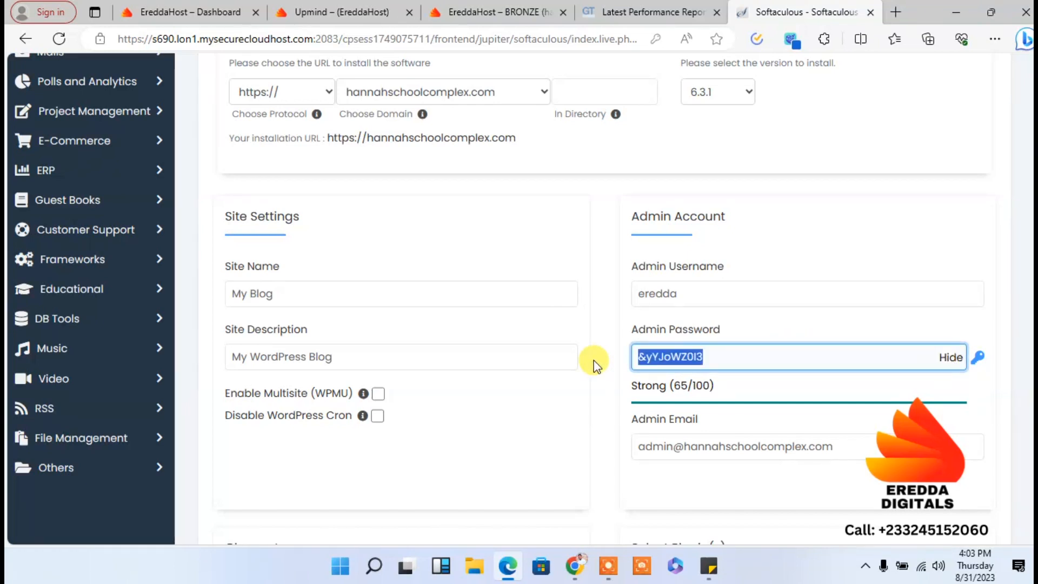
click(955, 362)
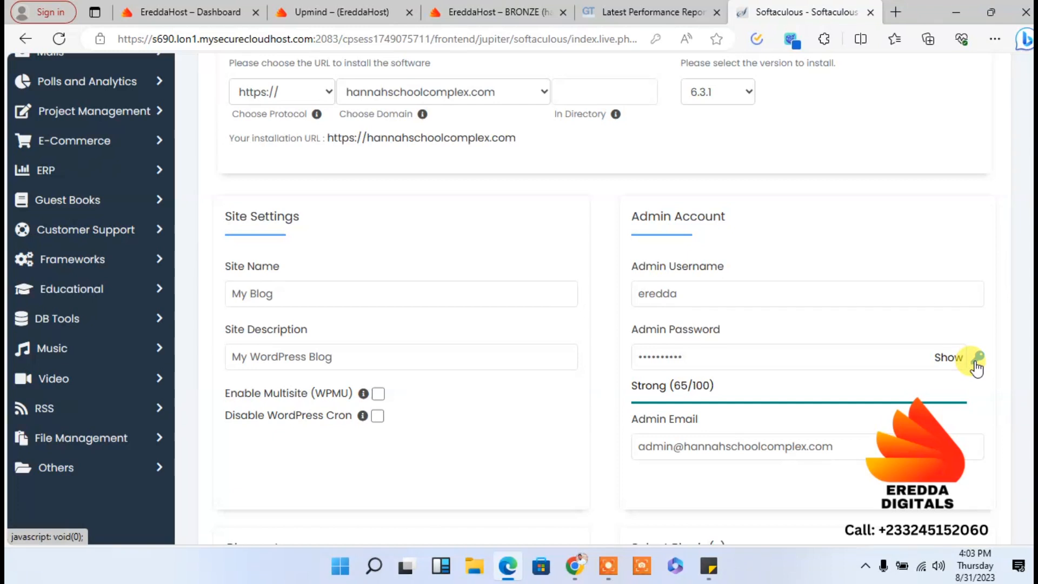
Step: Review the admin email, language, optional plugins and site name in the WordPress installation form without changing them
scroll(503, 298, down, 2)
scroll(852, 312, down, 2)
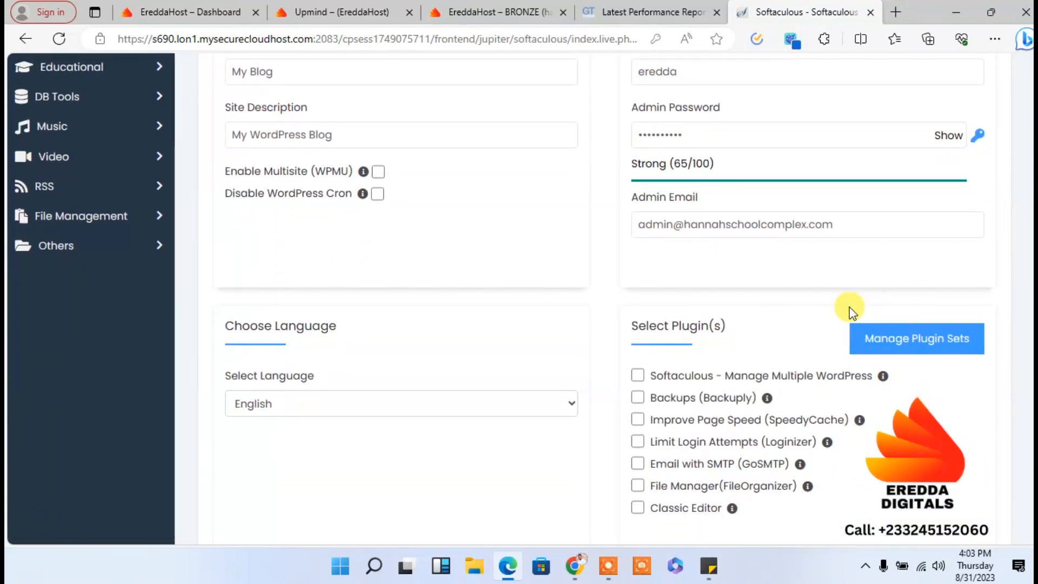
click(695, 223)
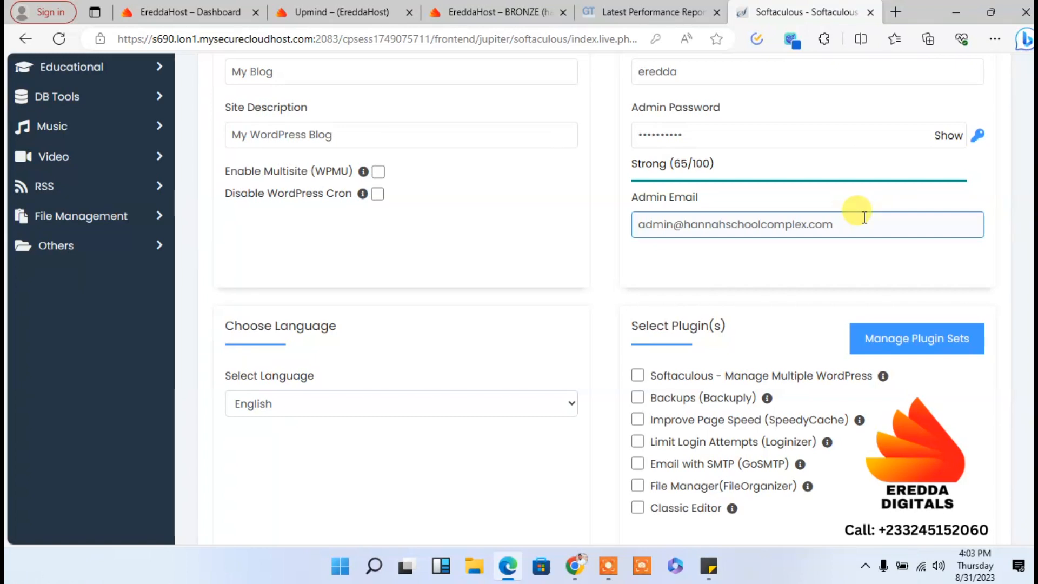
drag(864, 218, 827, 250)
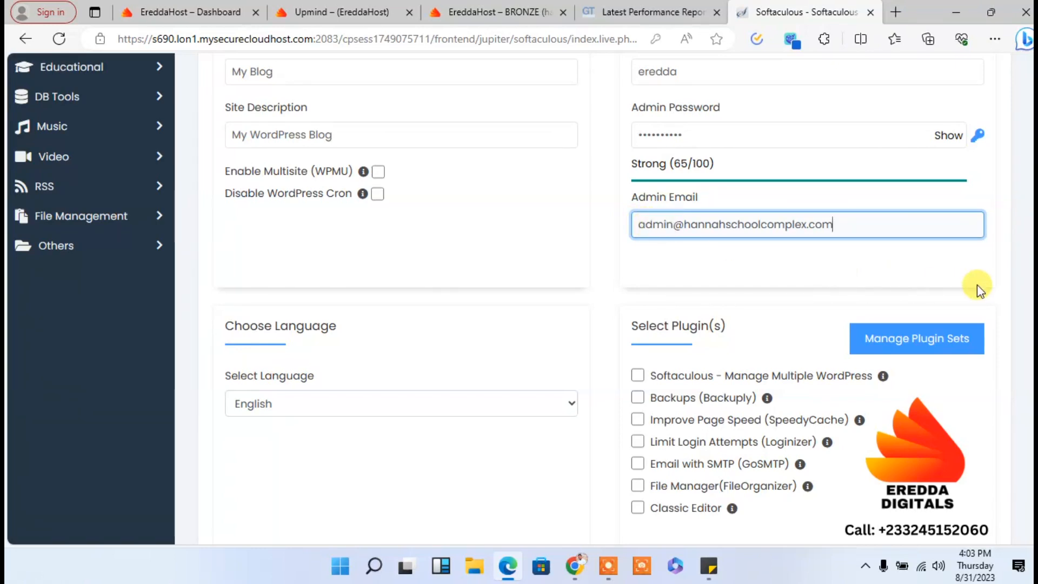
scroll(757, 259, down, 3)
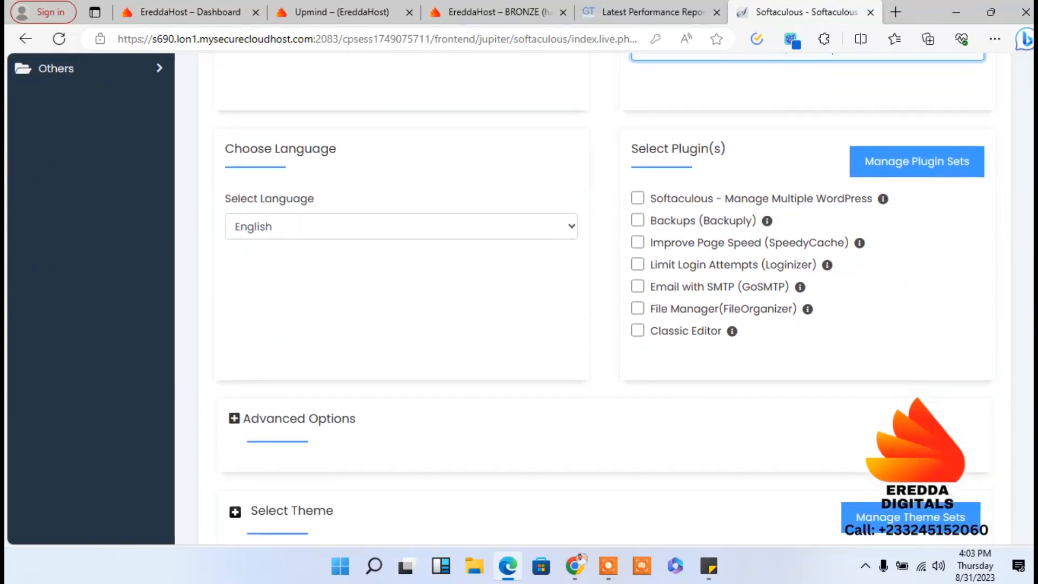
scroll(990, 225, up, 6)
click(479, 292)
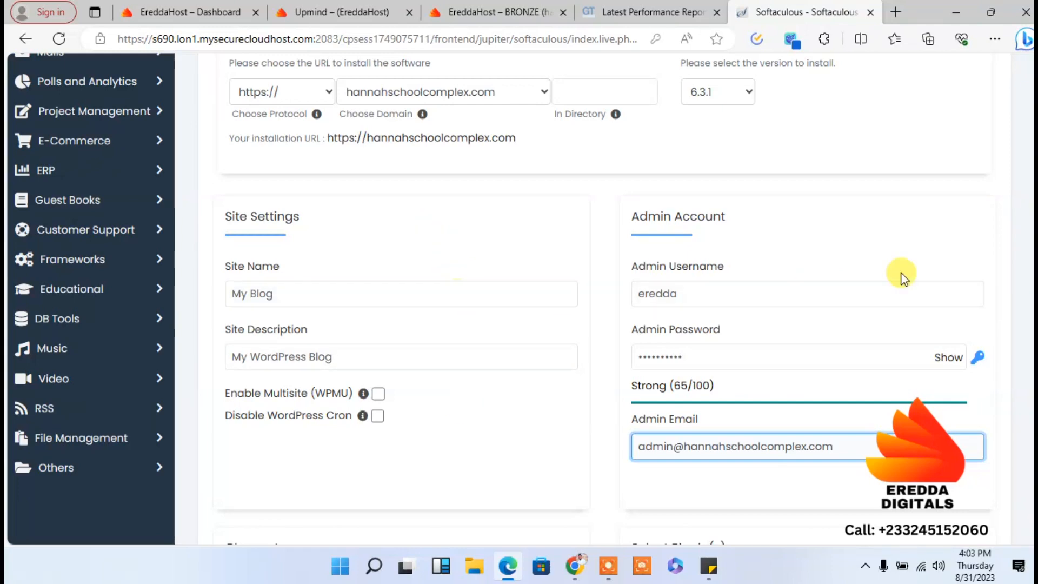
Step: Expand the advanced options to check the database, upgrade and backup settings, and install WordPress with the defaults
scroll(604, 298, down, 10)
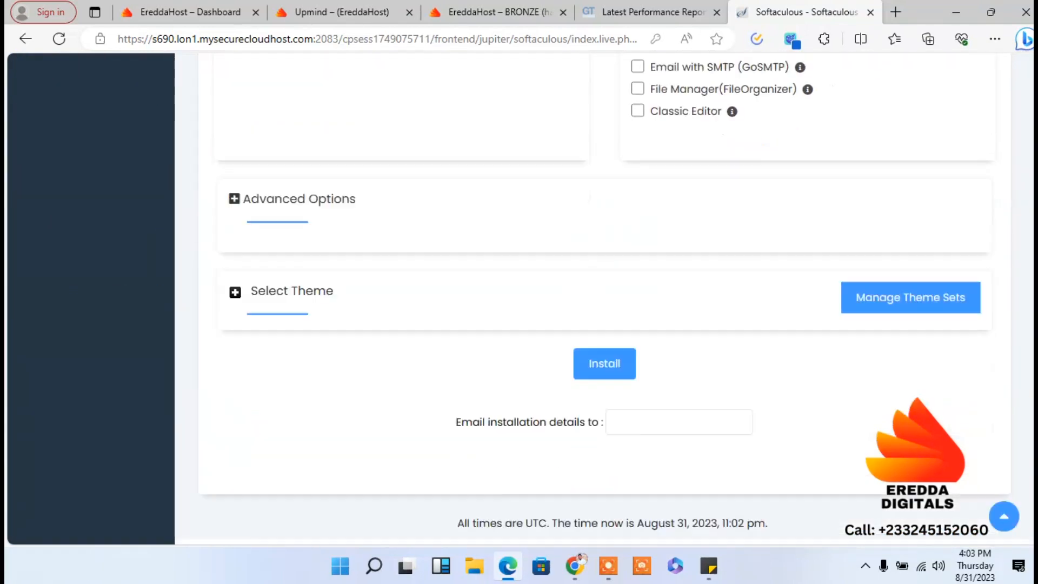
click(665, 387)
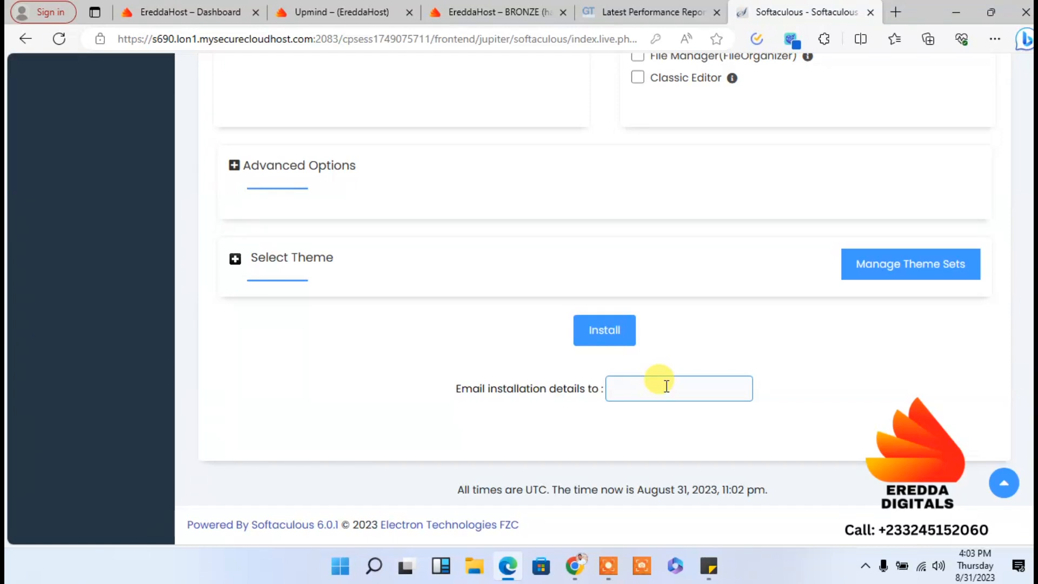
click(446, 179)
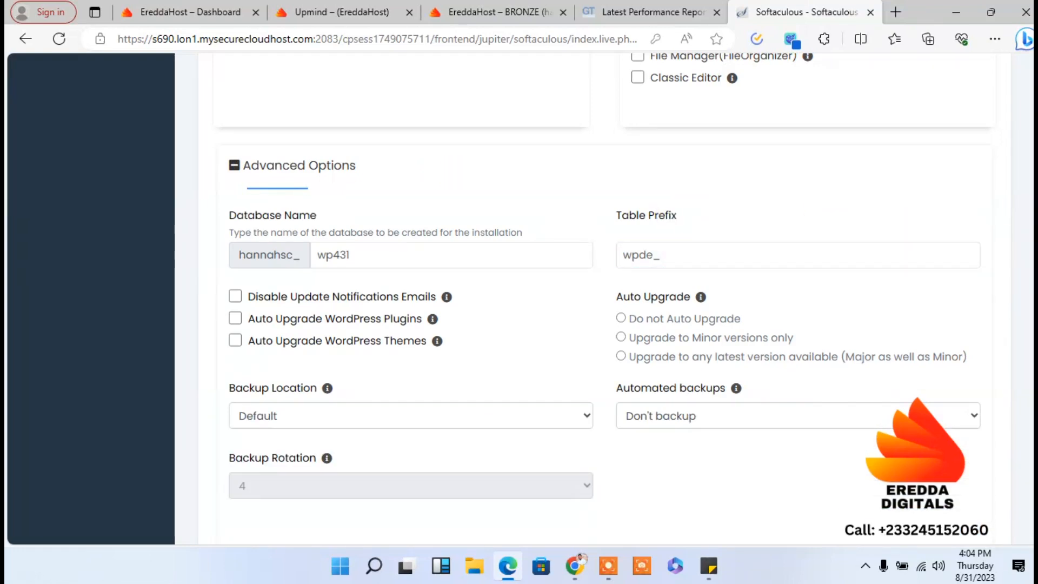
scroll(1027, 368, down, 5)
scroll(1027, 379, up, 2)
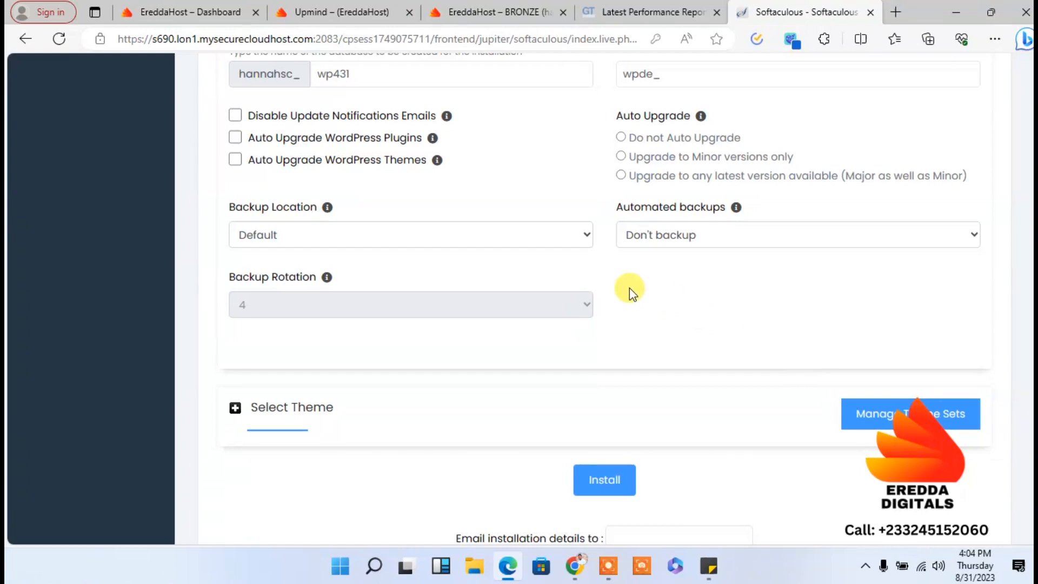
click(605, 480)
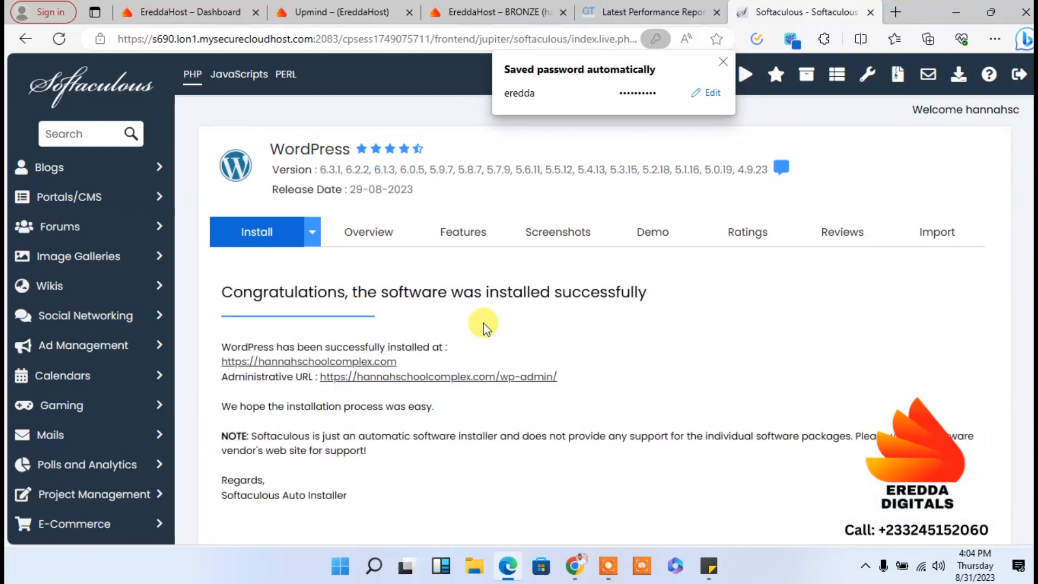
Step: View the new site at hannahschoolcomplex.com and open its wp-admin administrative URL from the installation summary
click(328, 364)
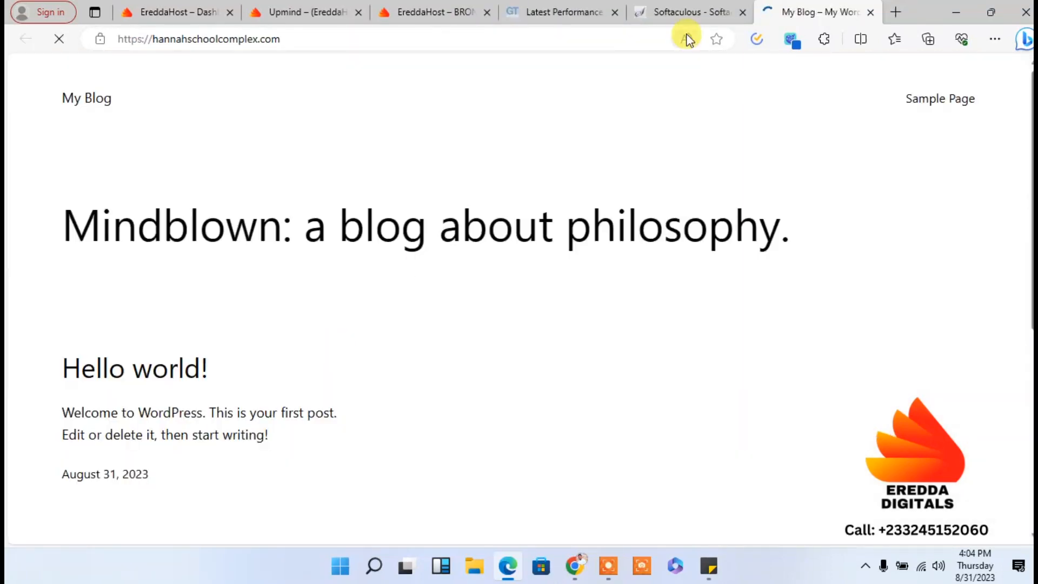
click(698, 8)
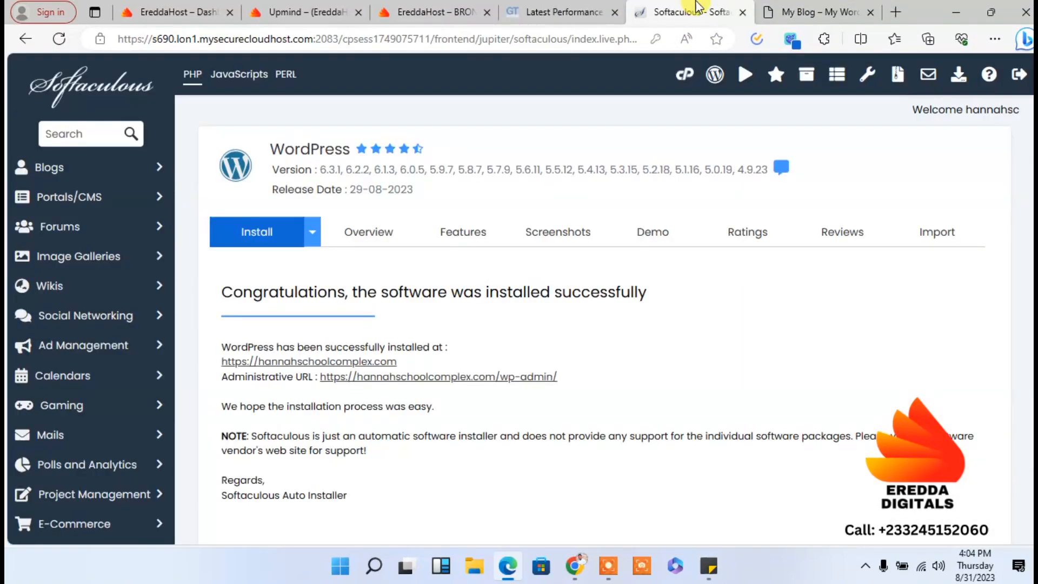
click(429, 377)
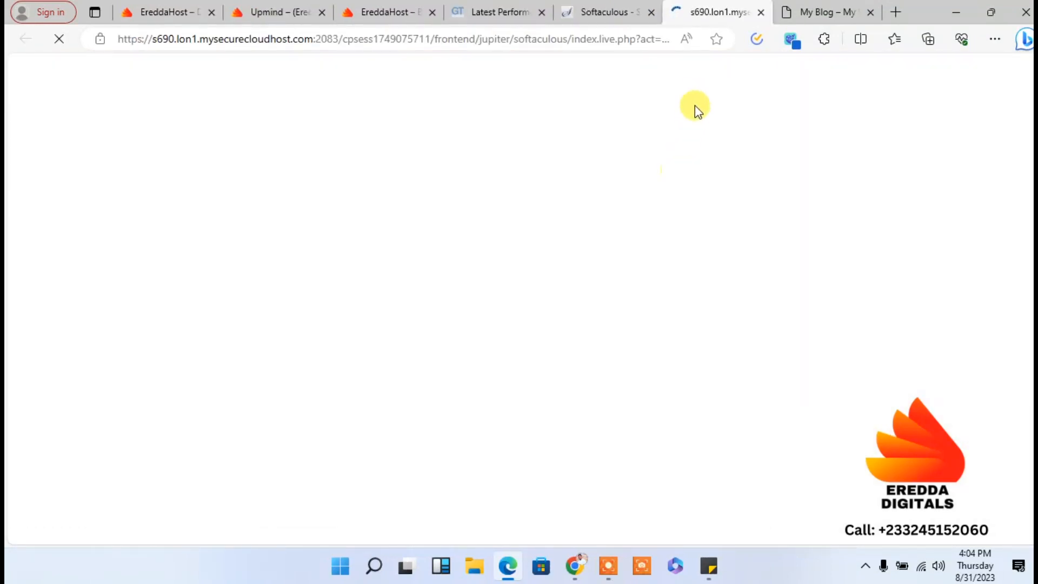